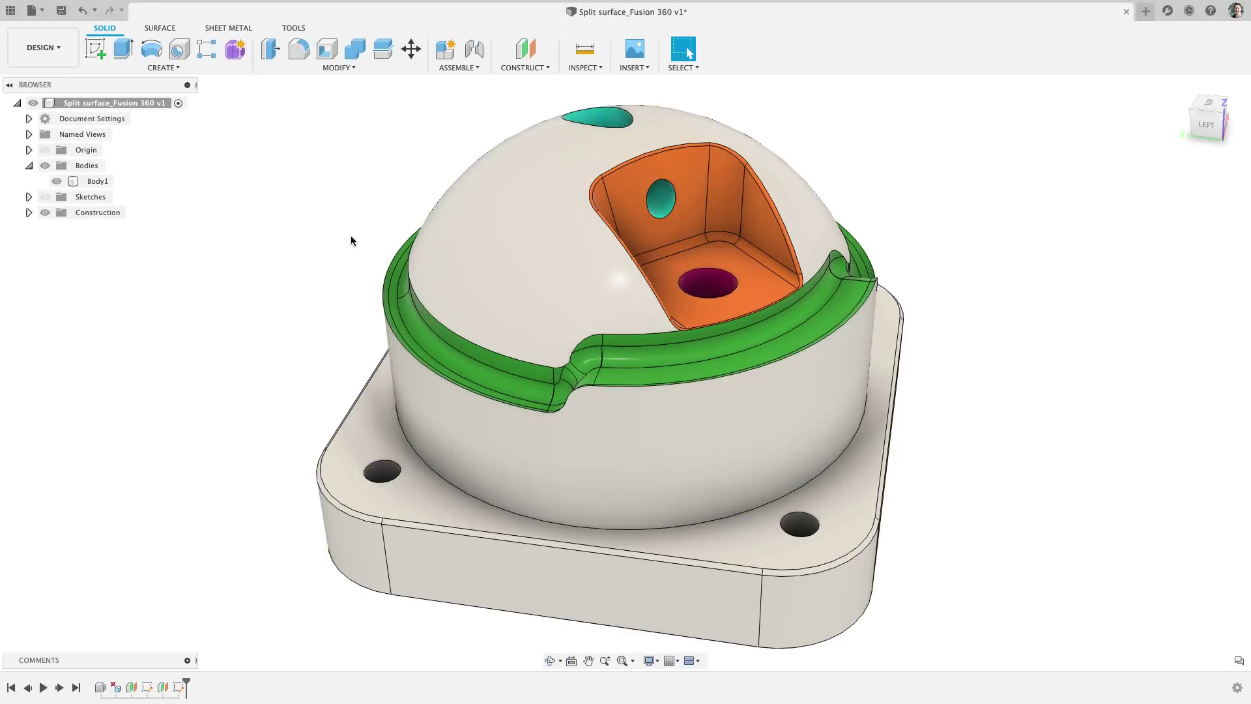
Step: Create a ruled surface on the green edge loop, flared outward at about 124.6°
click(161, 28)
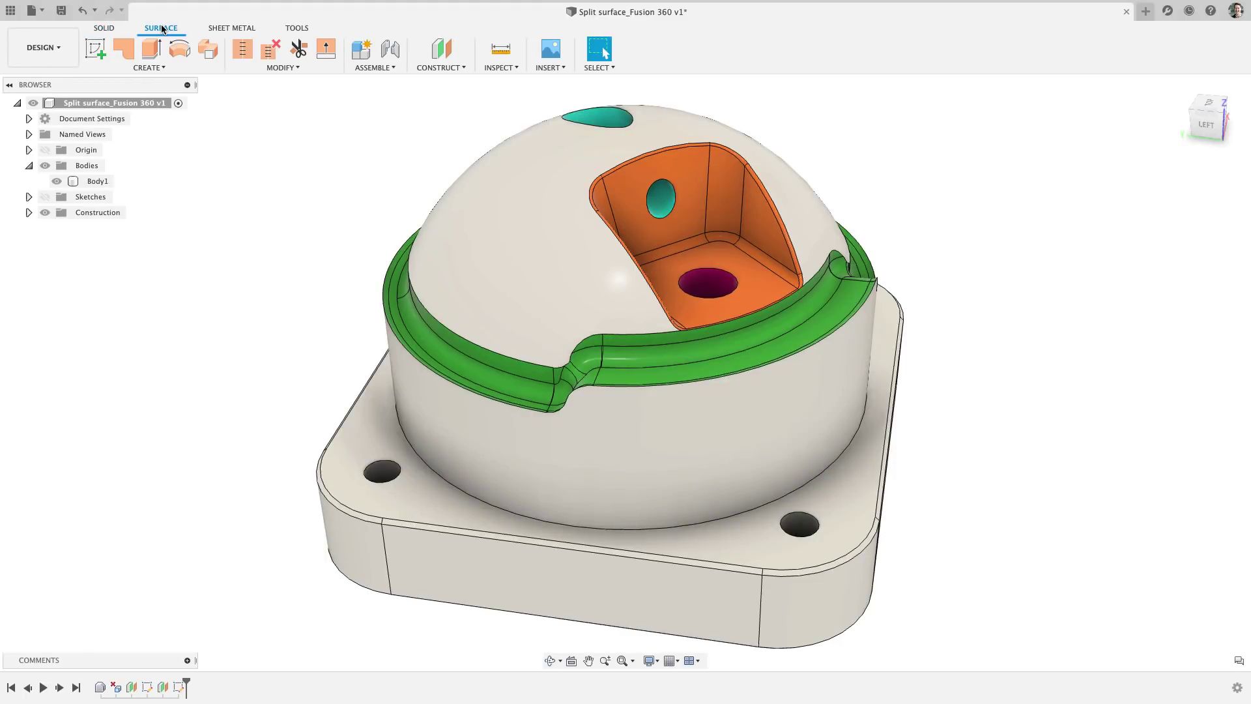
click(158, 68)
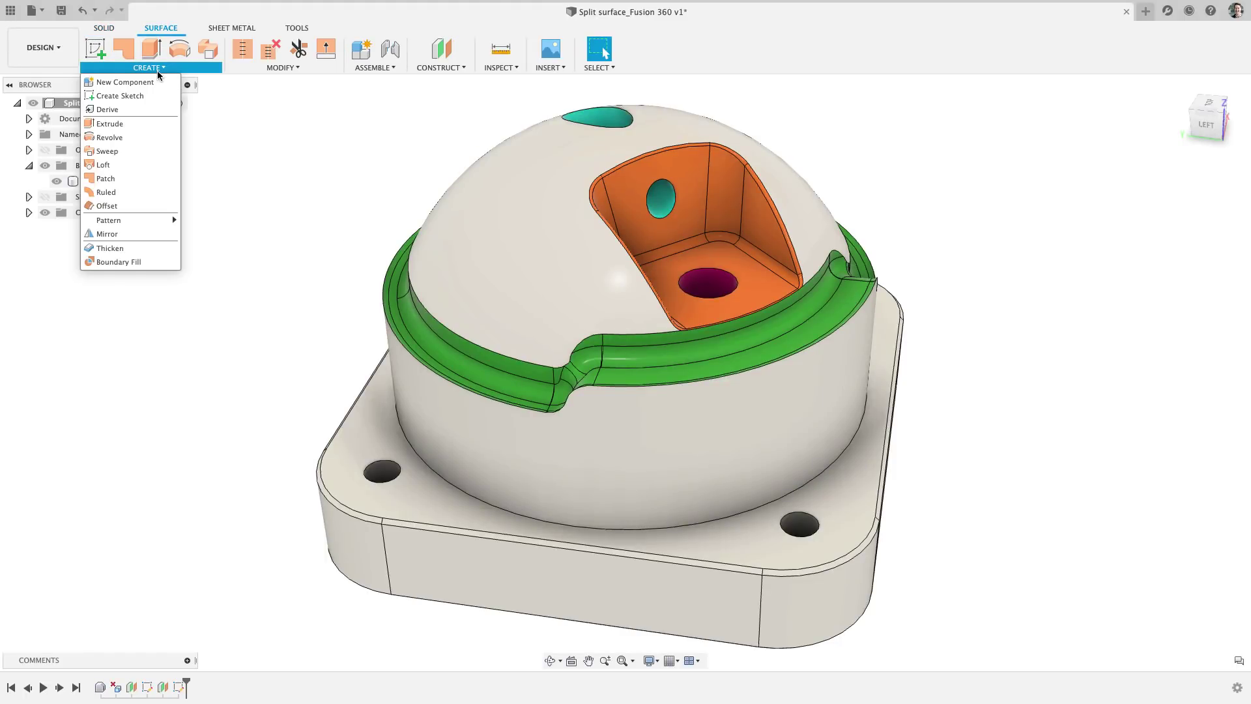
key(Escape)
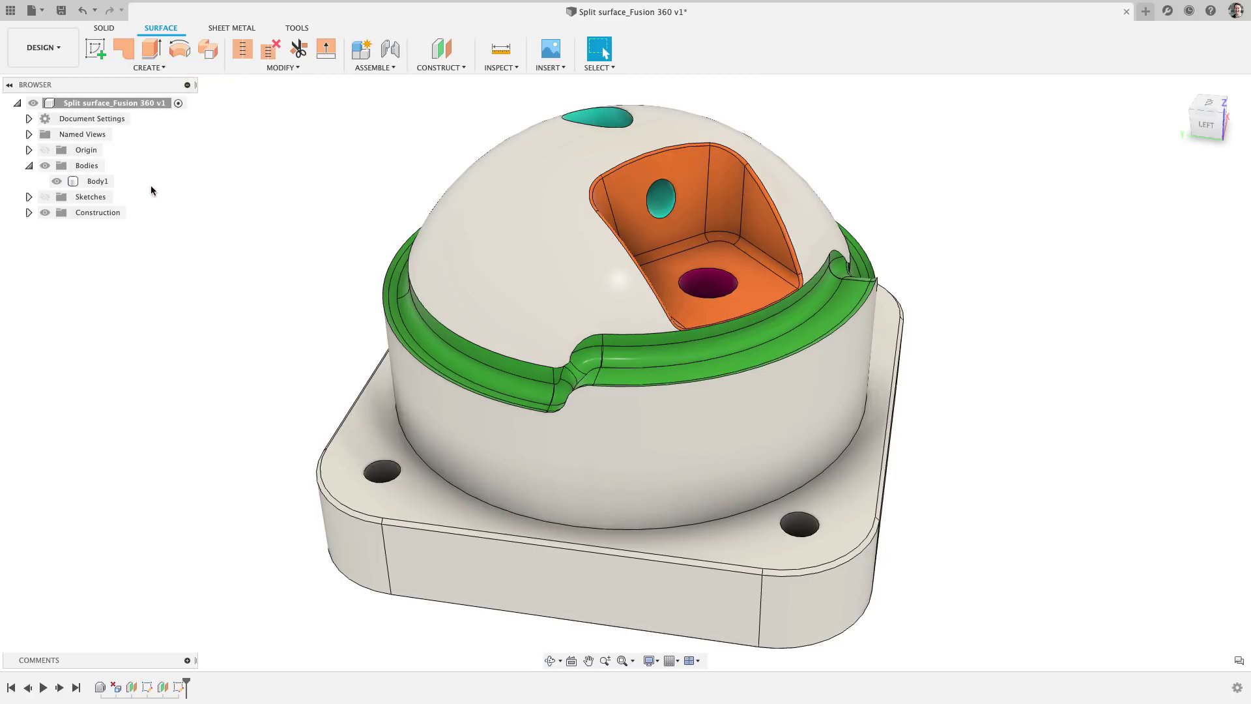
click(383, 296)
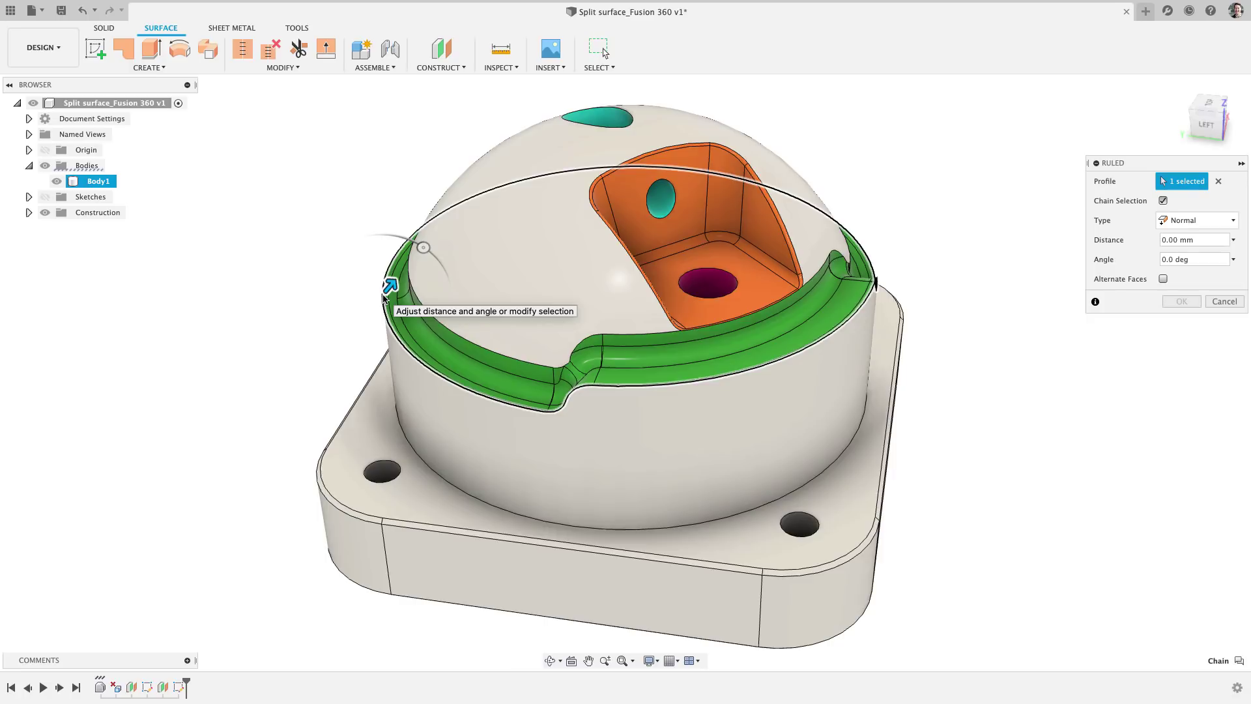
drag(424, 247, 314, 287)
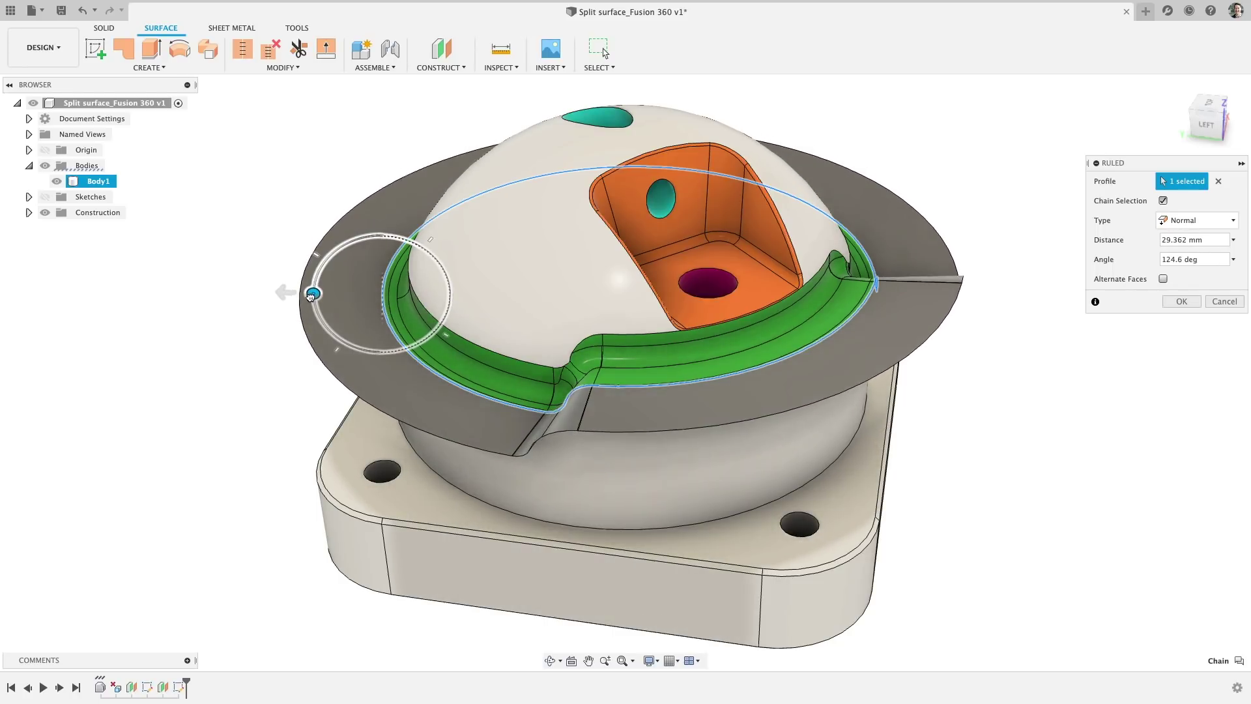
key(Return)
Step: Add a Direction-type ruled surface on the orange cutout edge, following the cavity floor, about 24.3 mm high
right_click(260, 287)
click(264, 249)
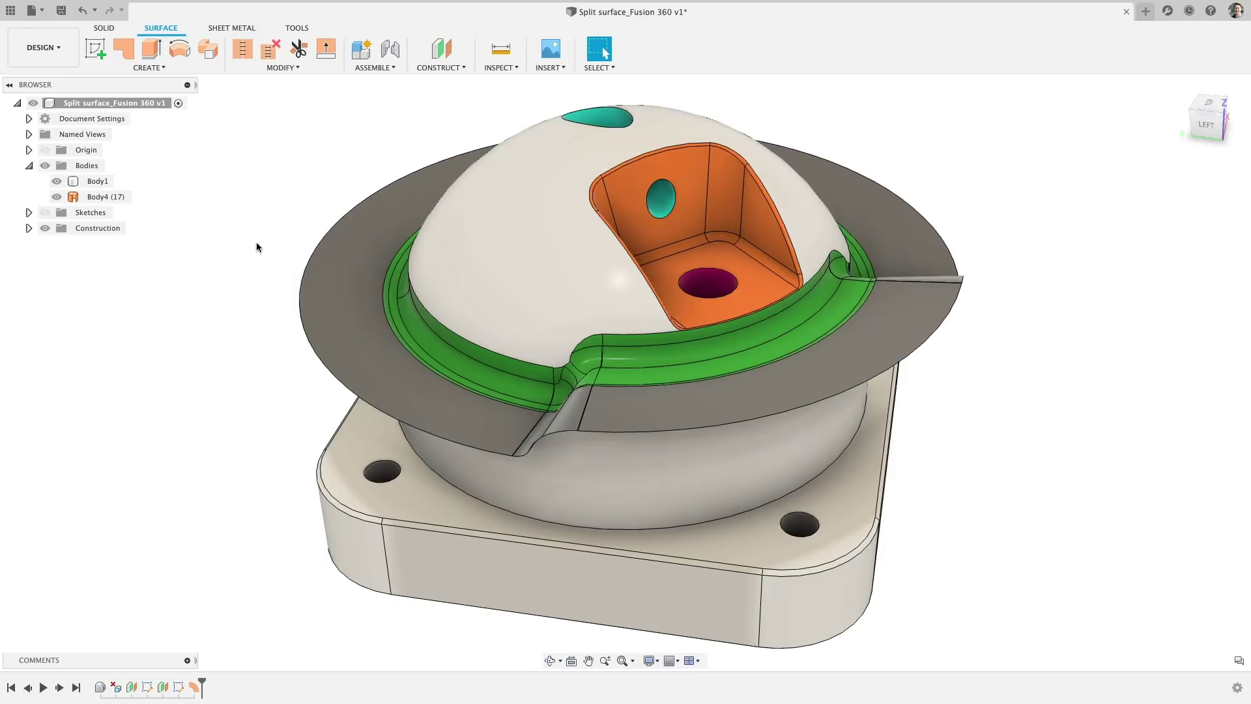
click(645, 288)
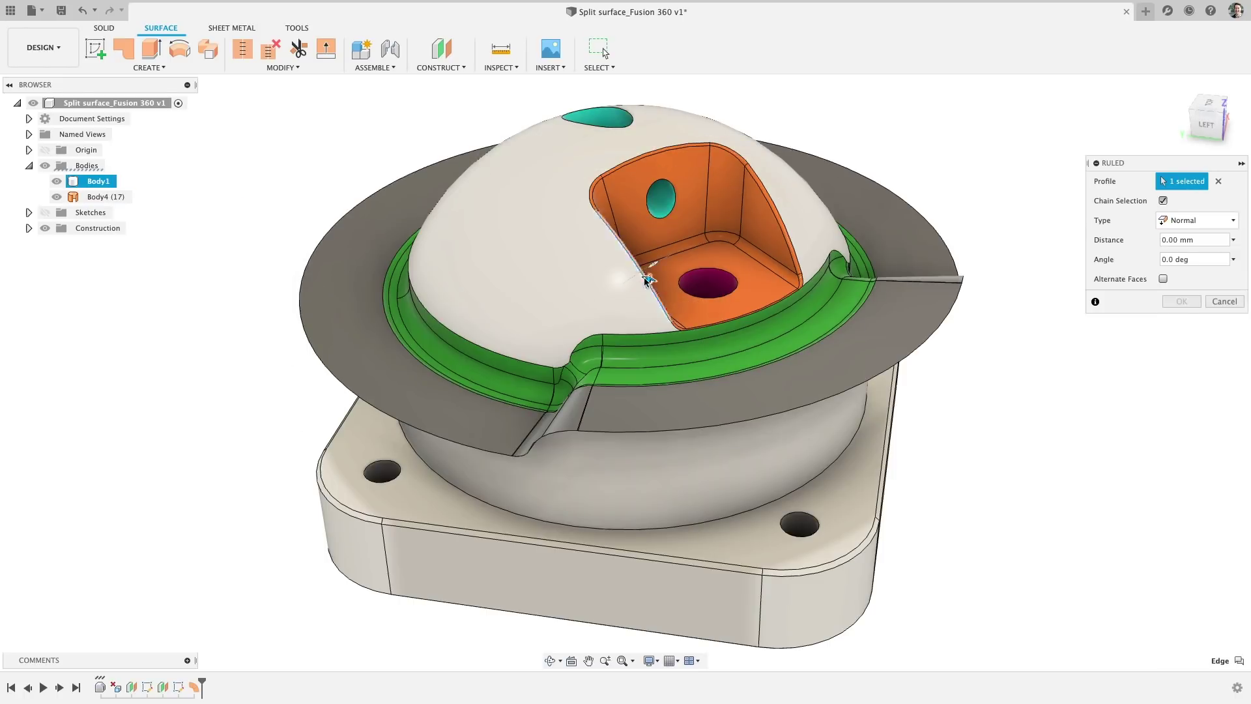
drag(617, 156, 798, 160)
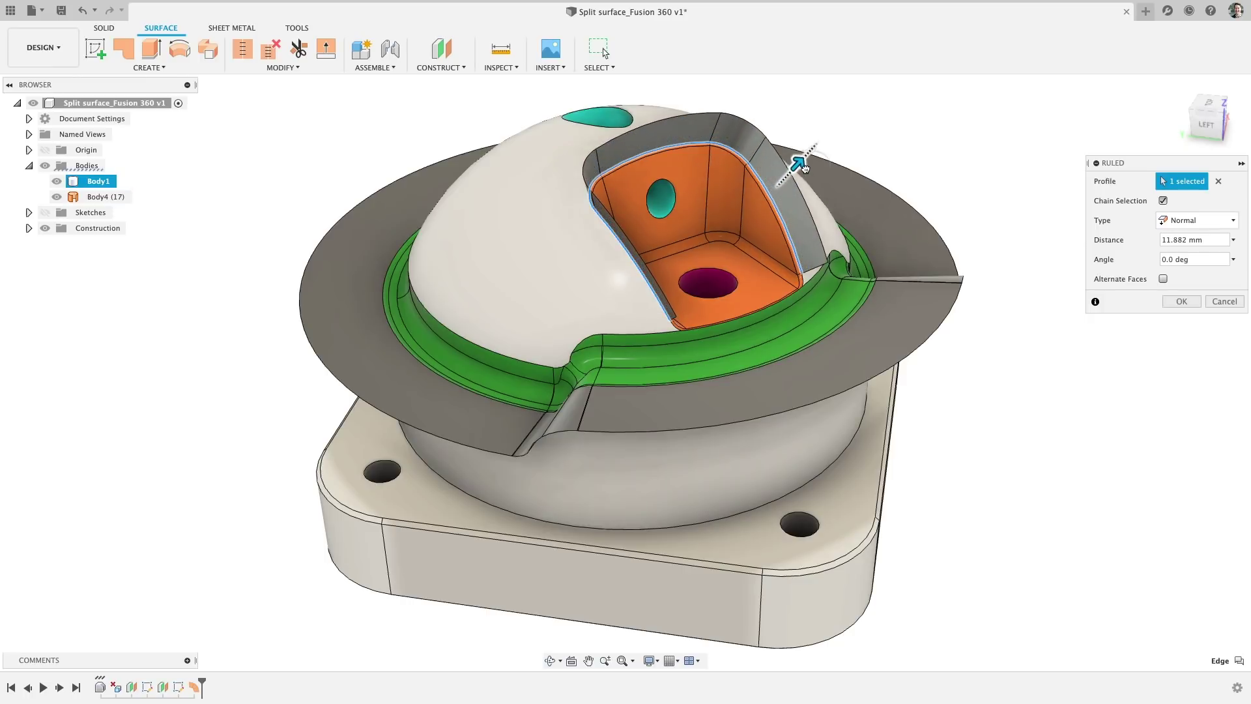
click(1193, 220)
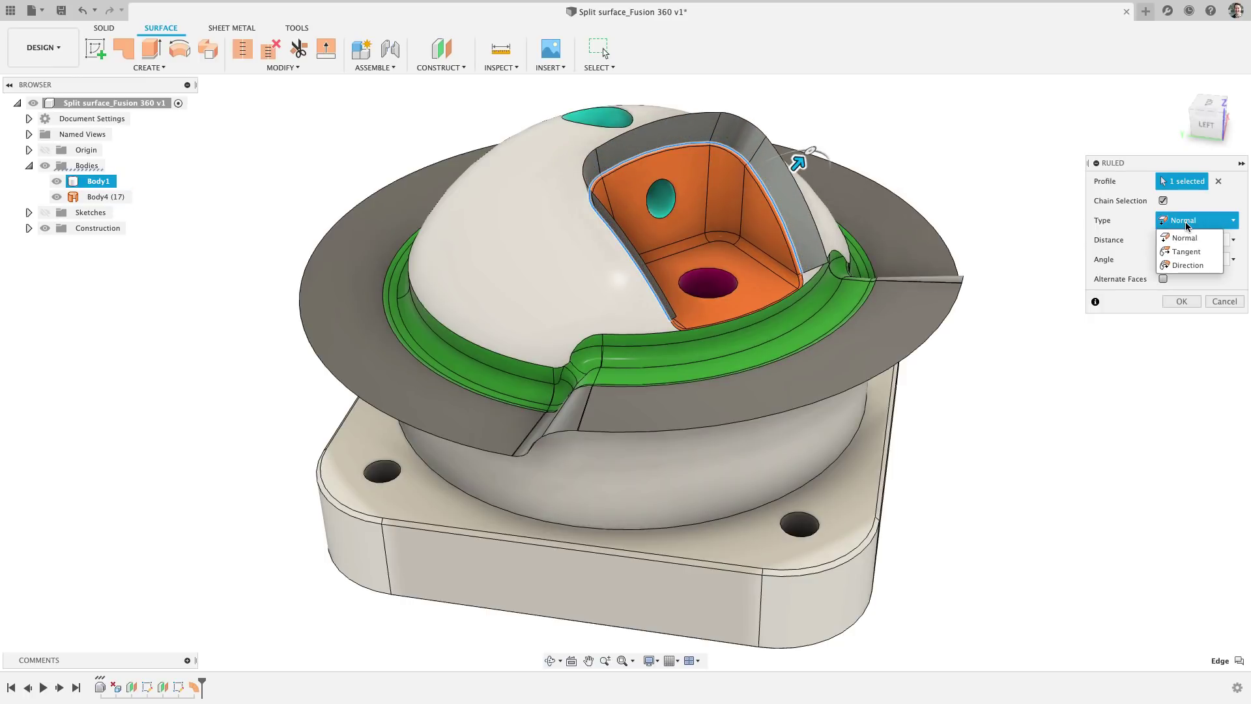
click(1199, 263)
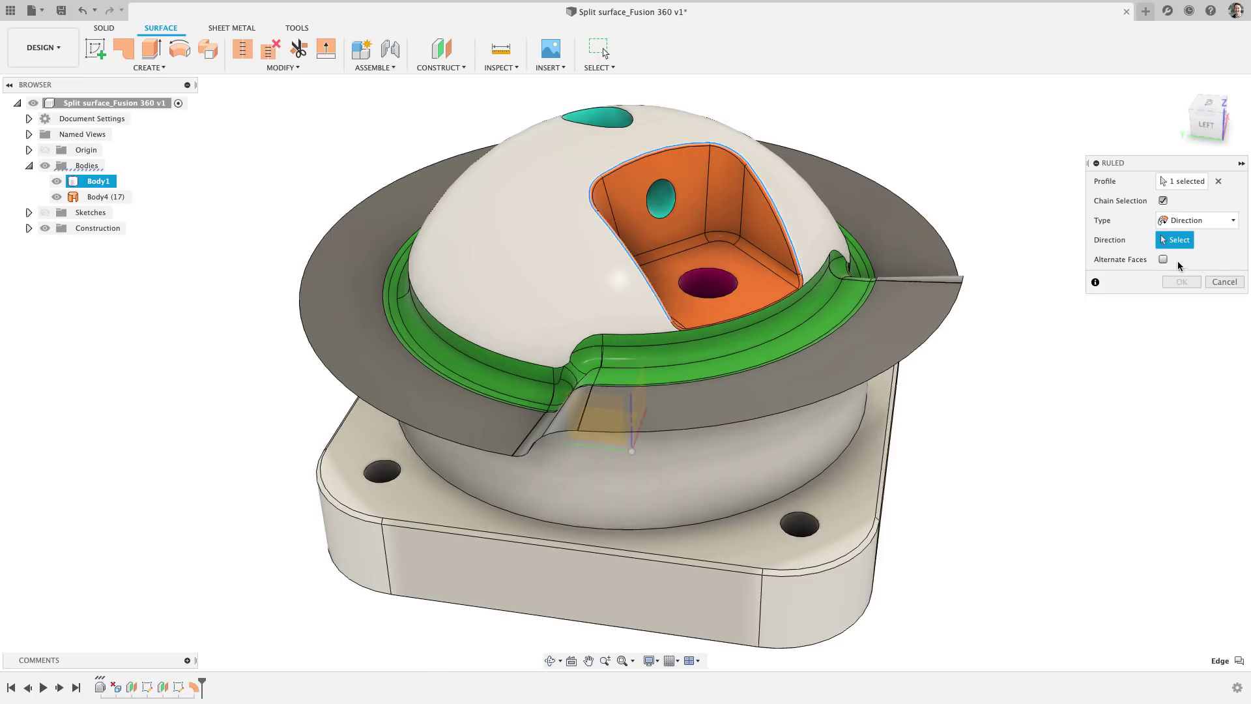
click(753, 295)
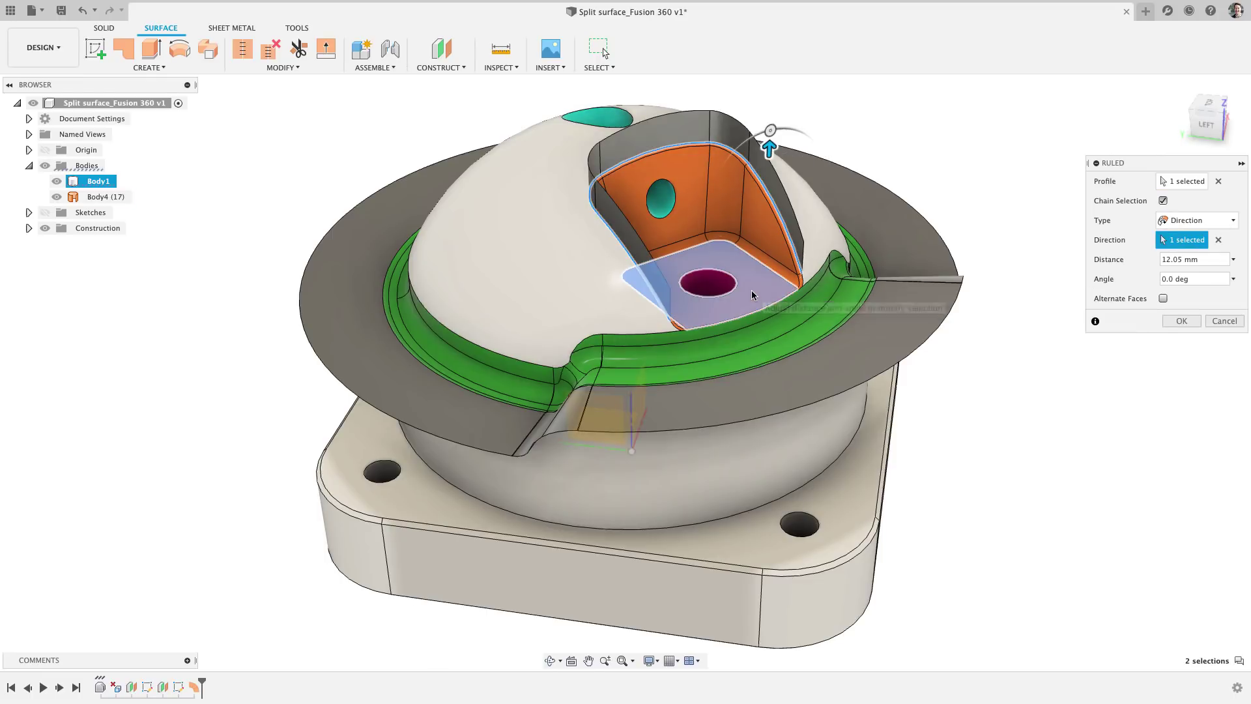
drag(769, 149, 771, 113)
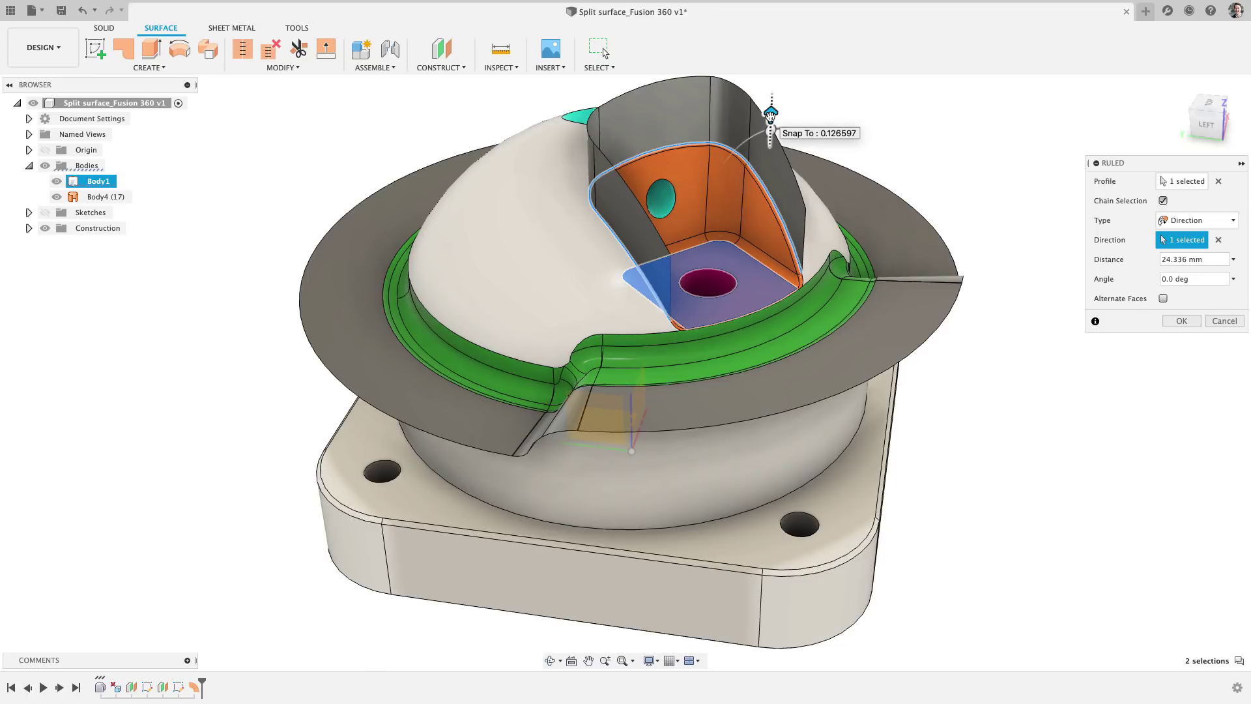
key(Return)
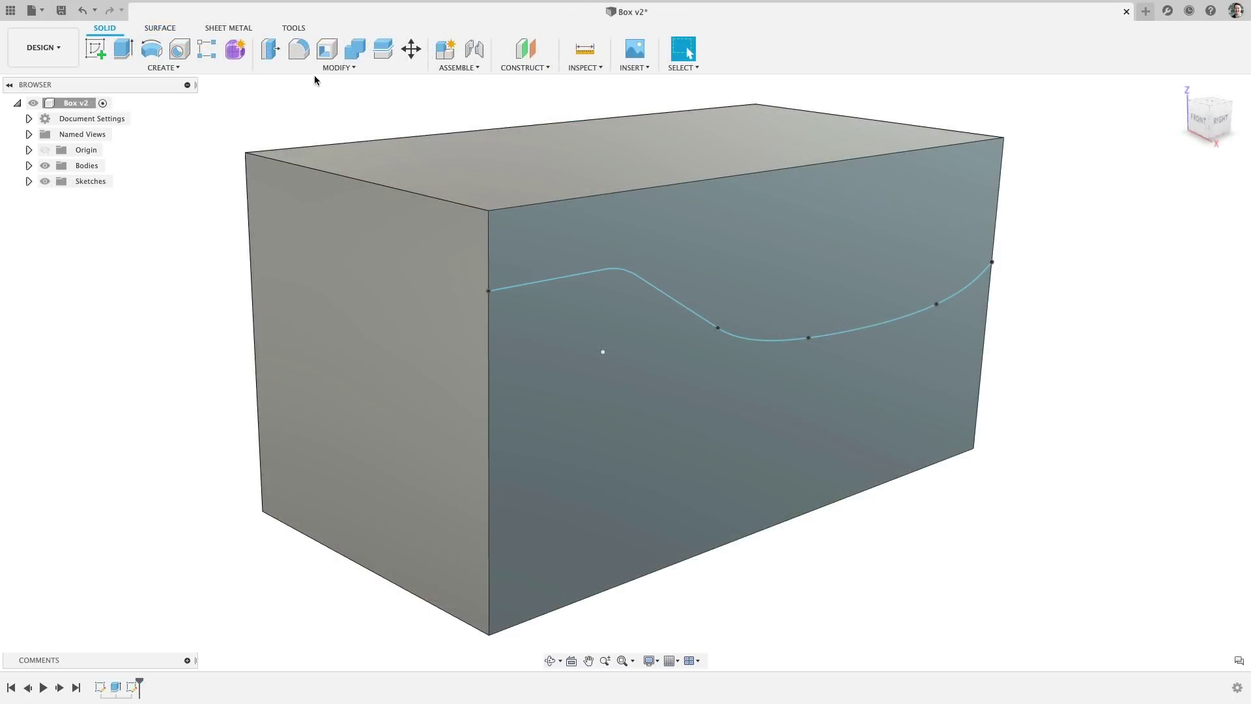
Step: Set up a parting-line draft: top face as pull direction, spline as parting tool, four side faces
click(317, 68)
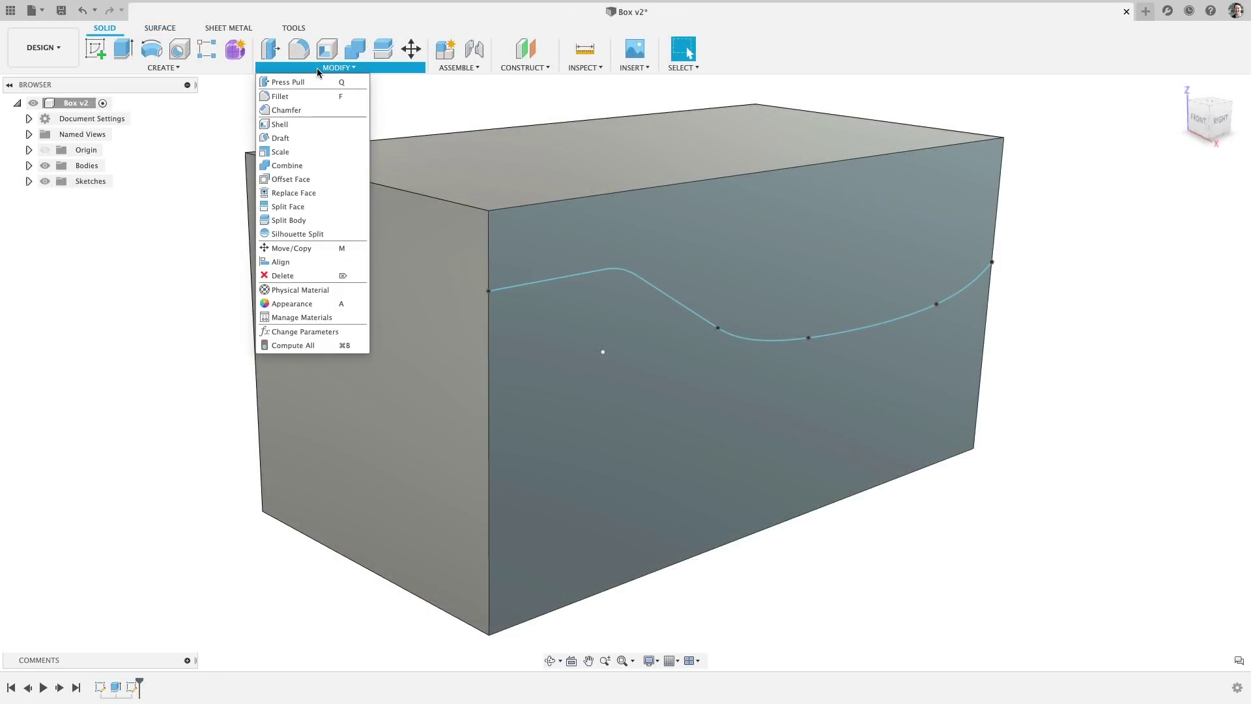
click(314, 136)
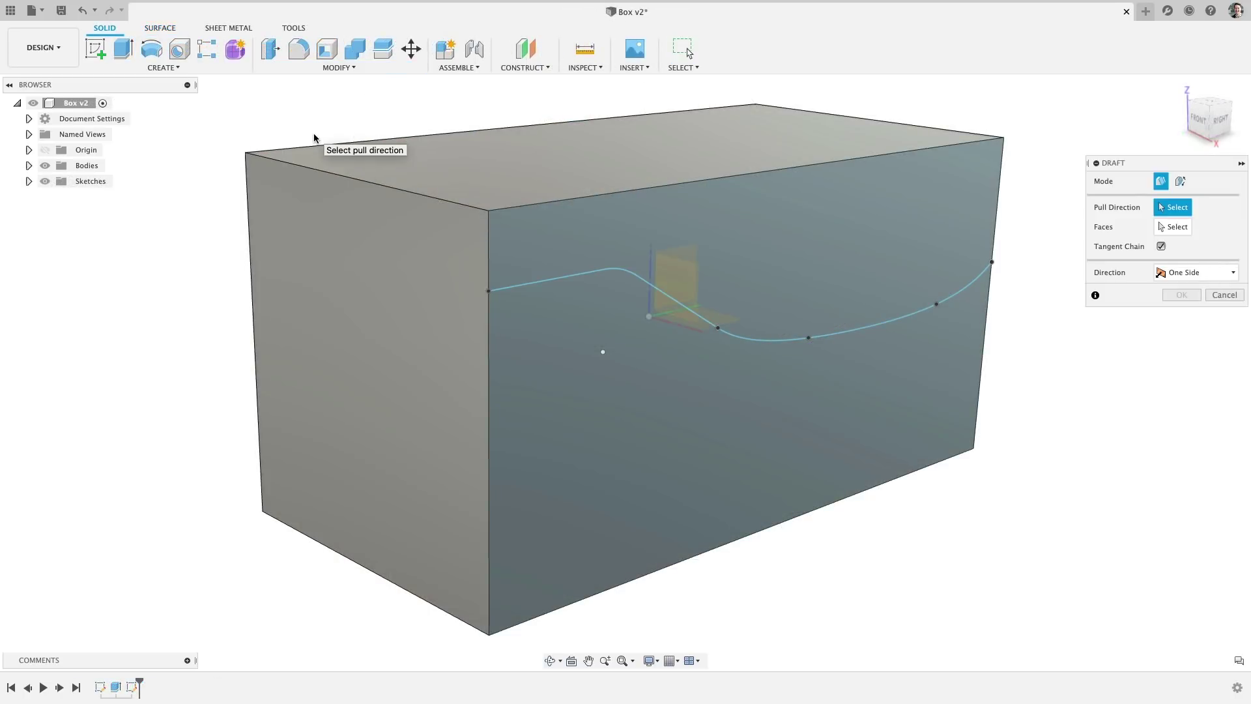
click(1180, 182)
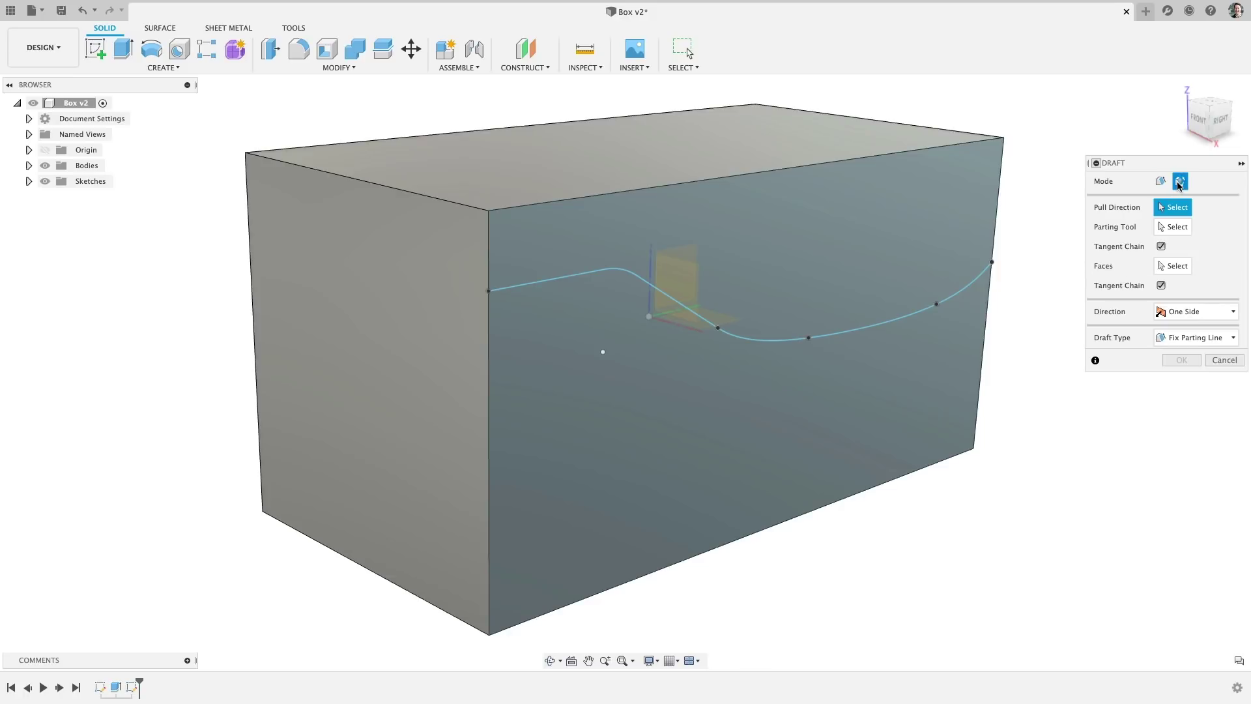
click(668, 167)
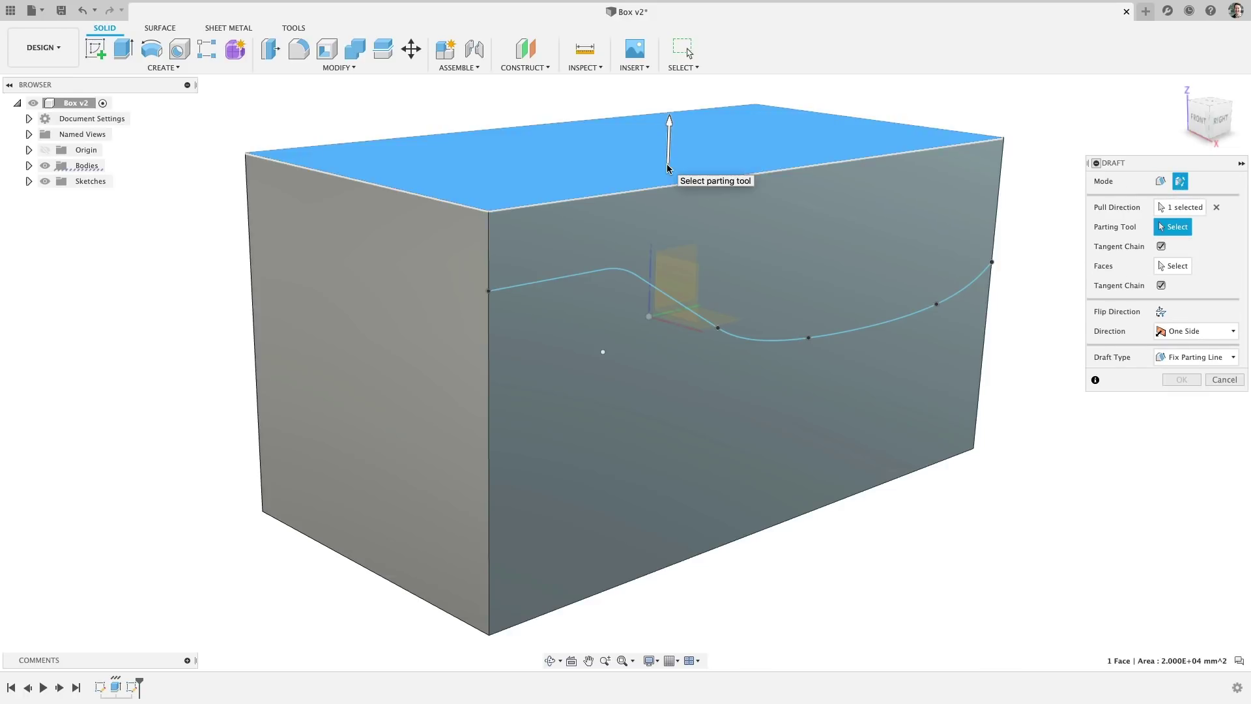
click(862, 329)
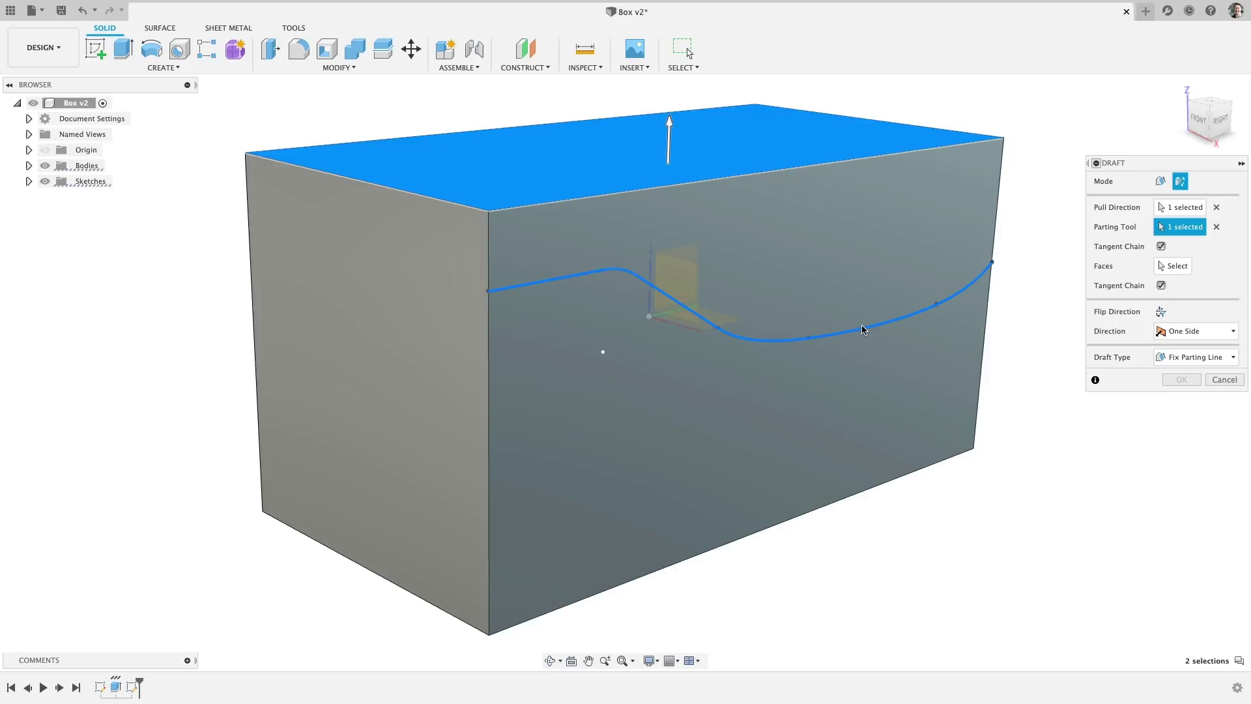
click(1159, 261)
click(952, 382)
click(372, 354)
click(352, 334)
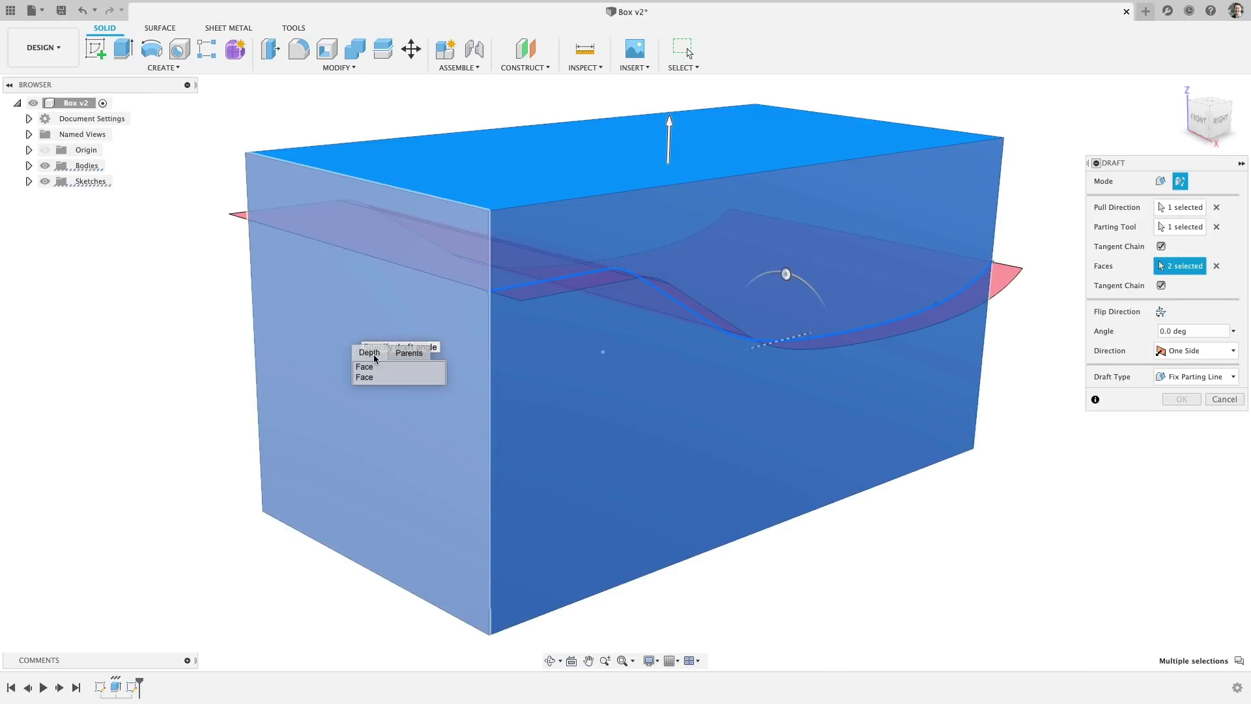
click(377, 382)
click(960, 230)
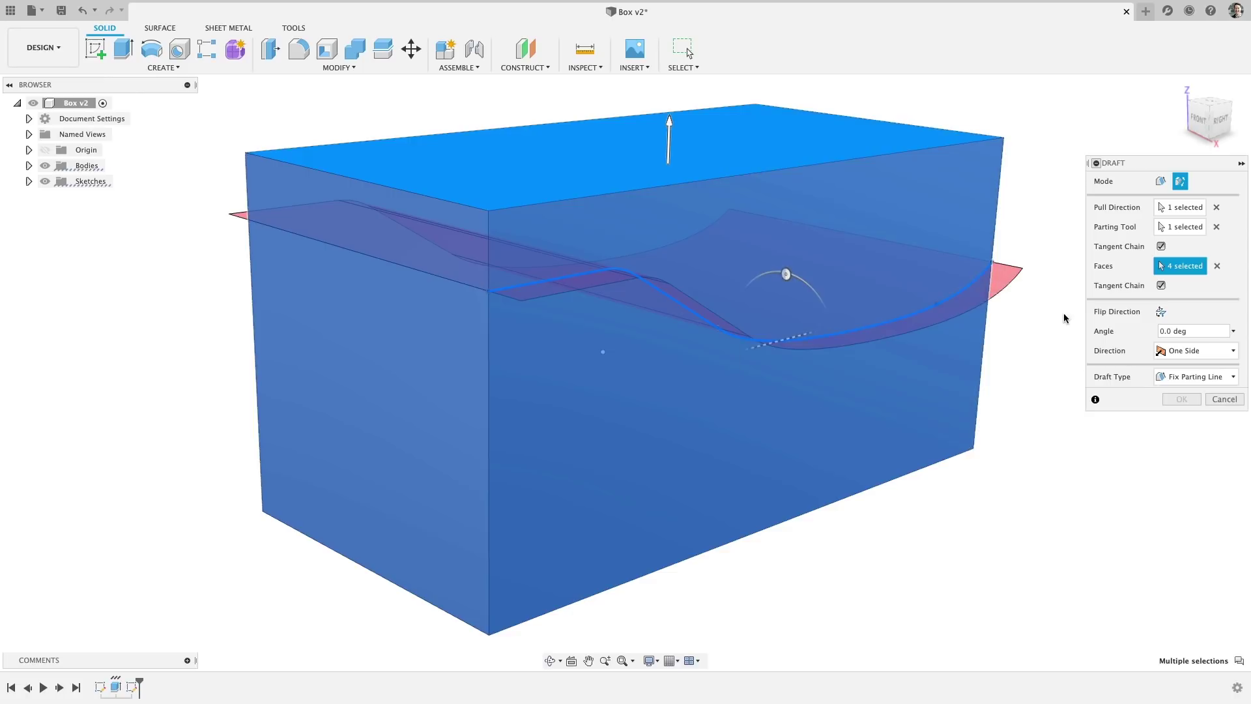
Step: Make the draft Two Side at 5° each, then show the saved Hold view
click(1199, 351)
click(1190, 382)
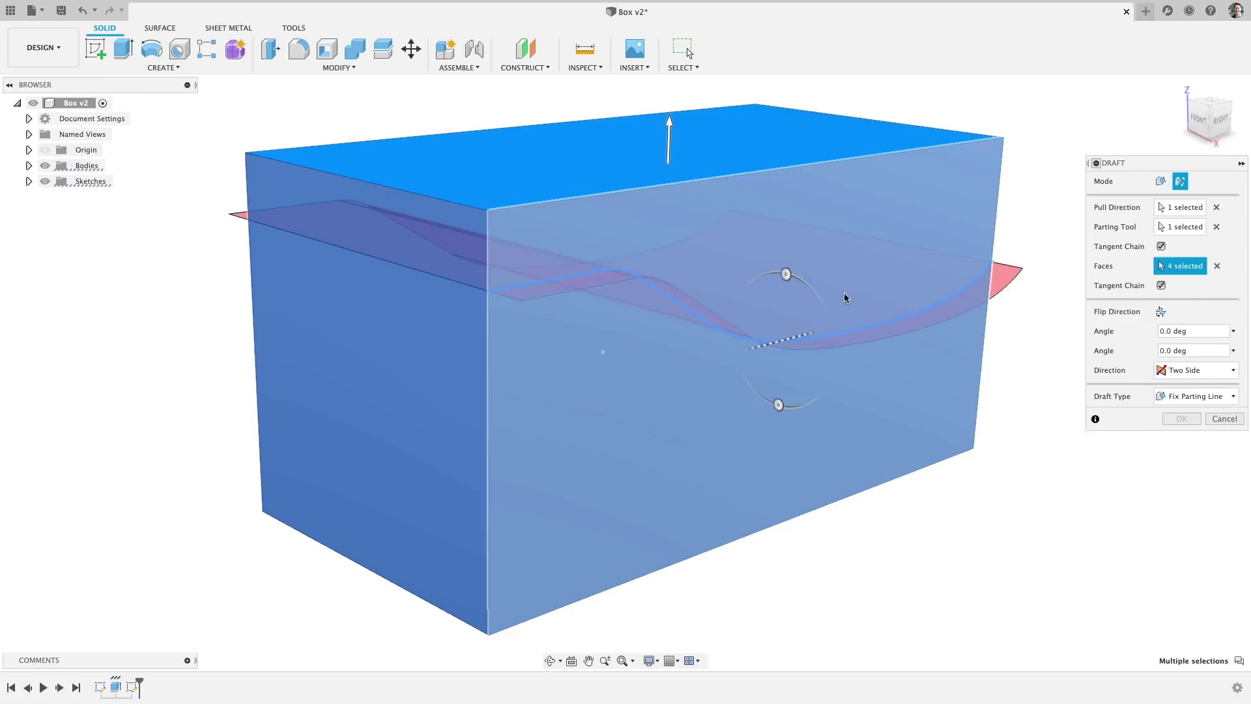
drag(786, 273, 780, 275)
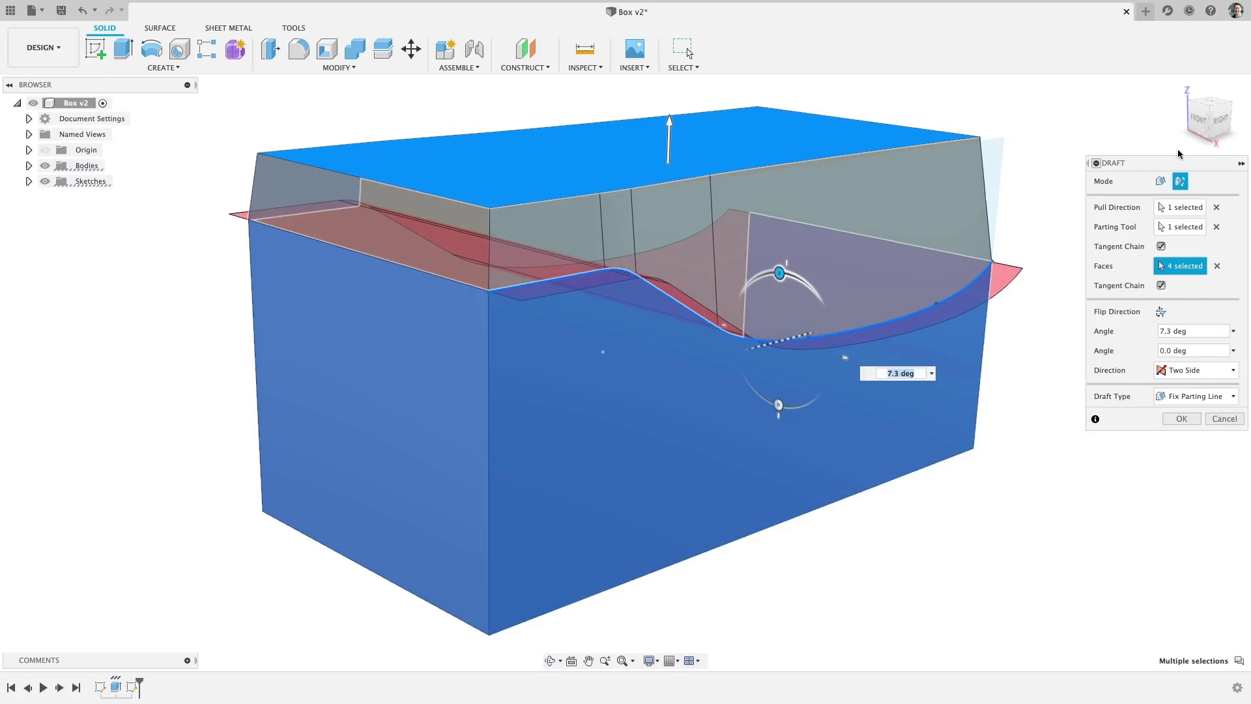
click(1210, 124)
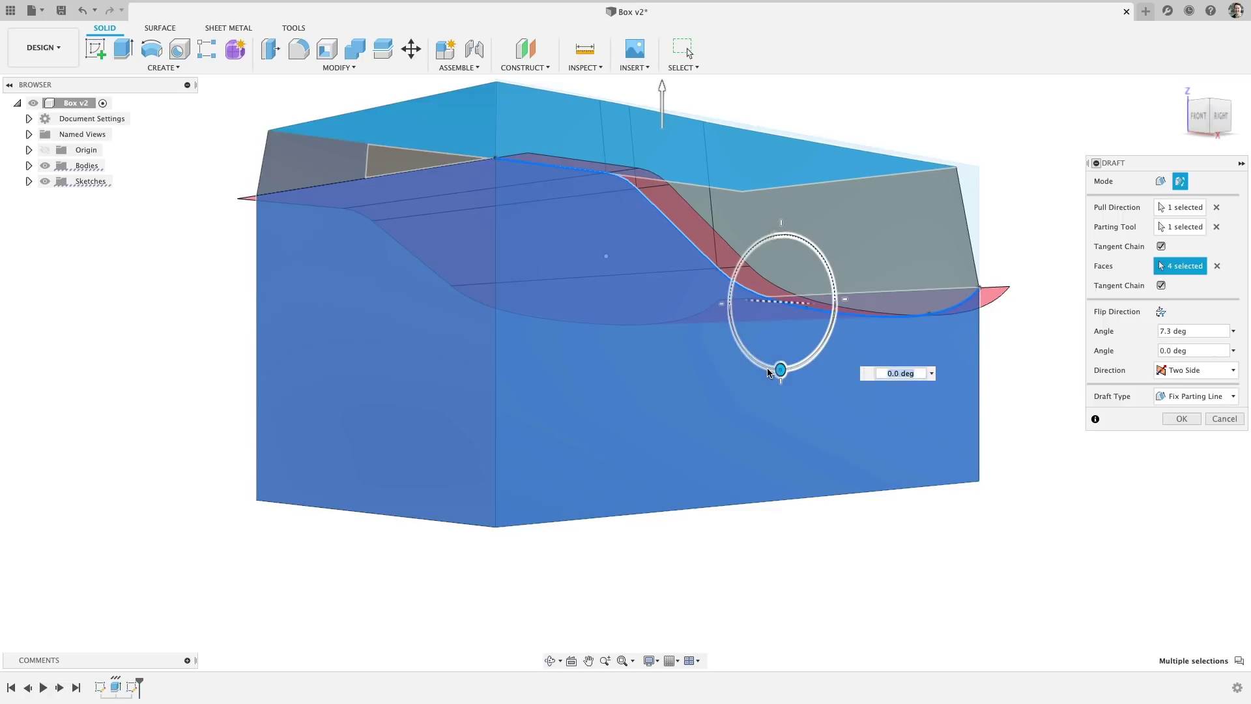
drag(779, 370, 770, 372)
click(1204, 330)
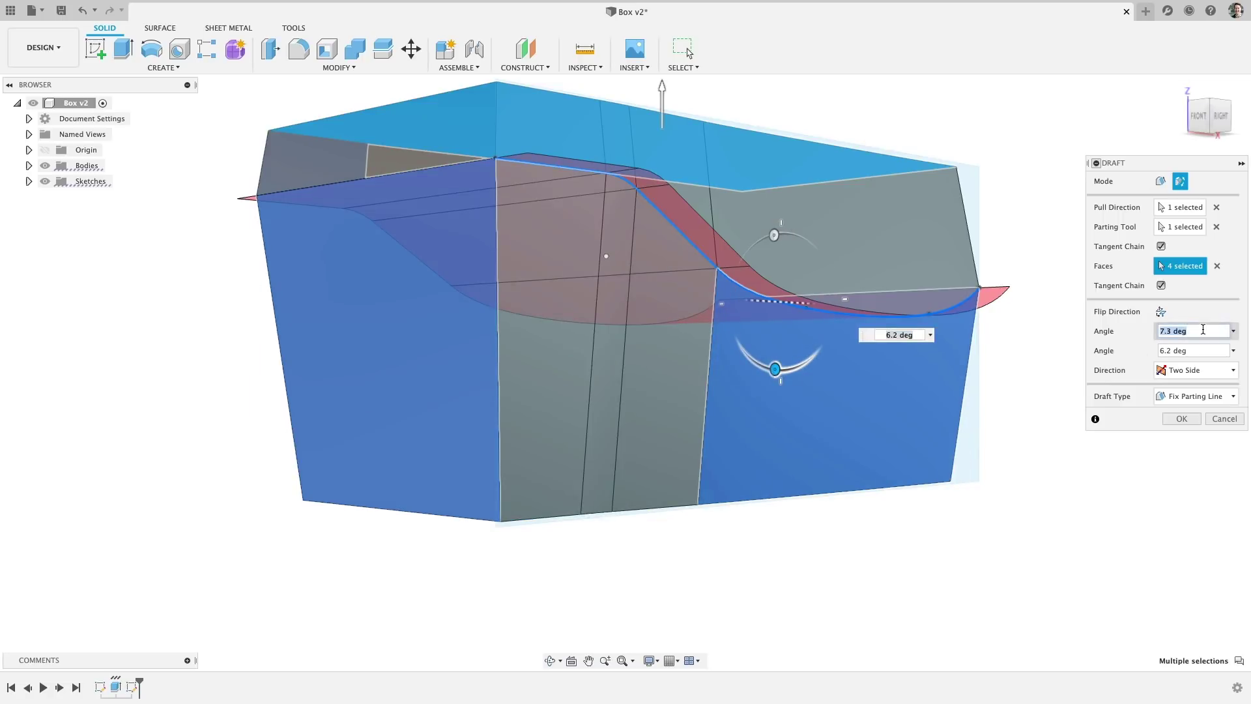
text(5)
key(Tab)
text(5)
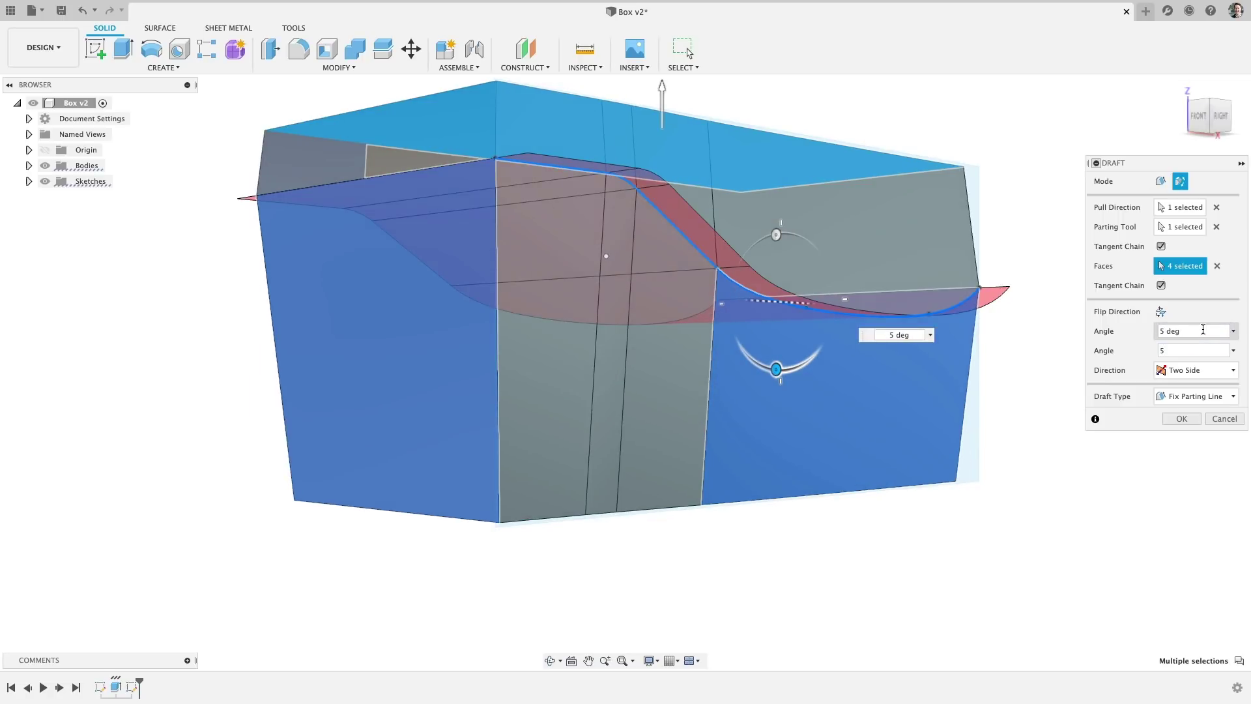
key(Return)
click(29, 135)
double_click(53, 214)
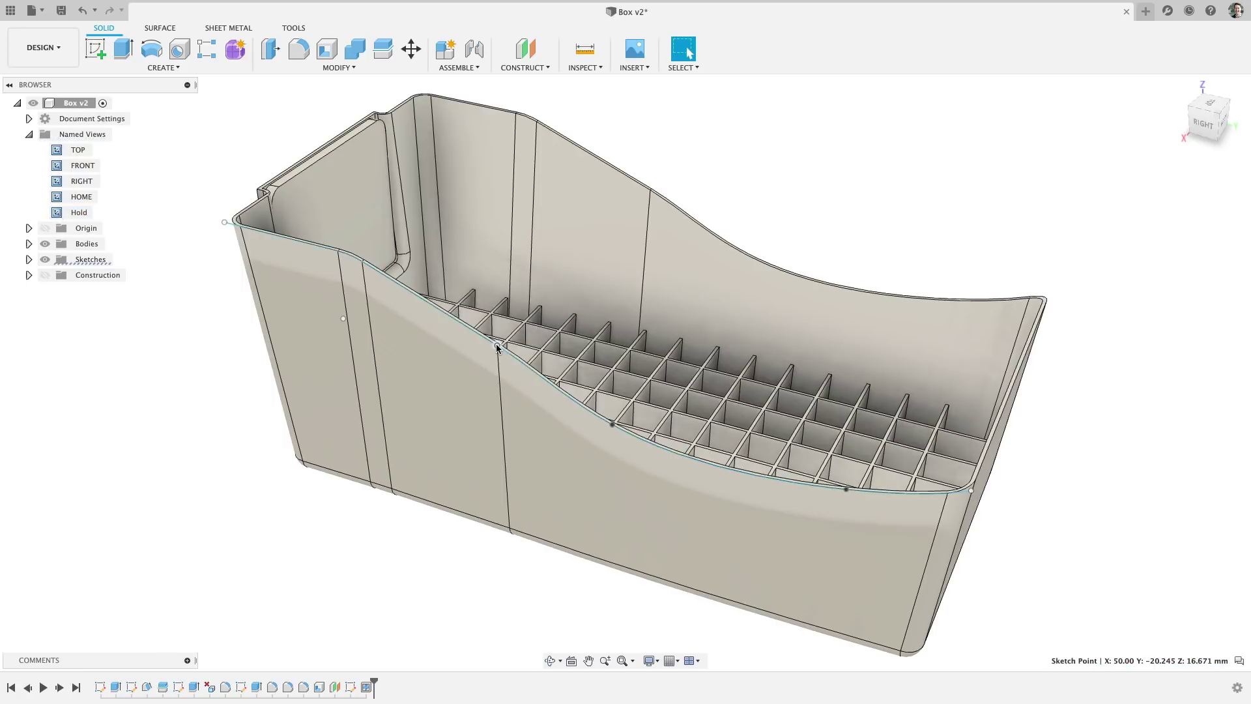
Step: Drag two control points of the tray's side spline to reshape its curve
drag(363, 263, 387, 275)
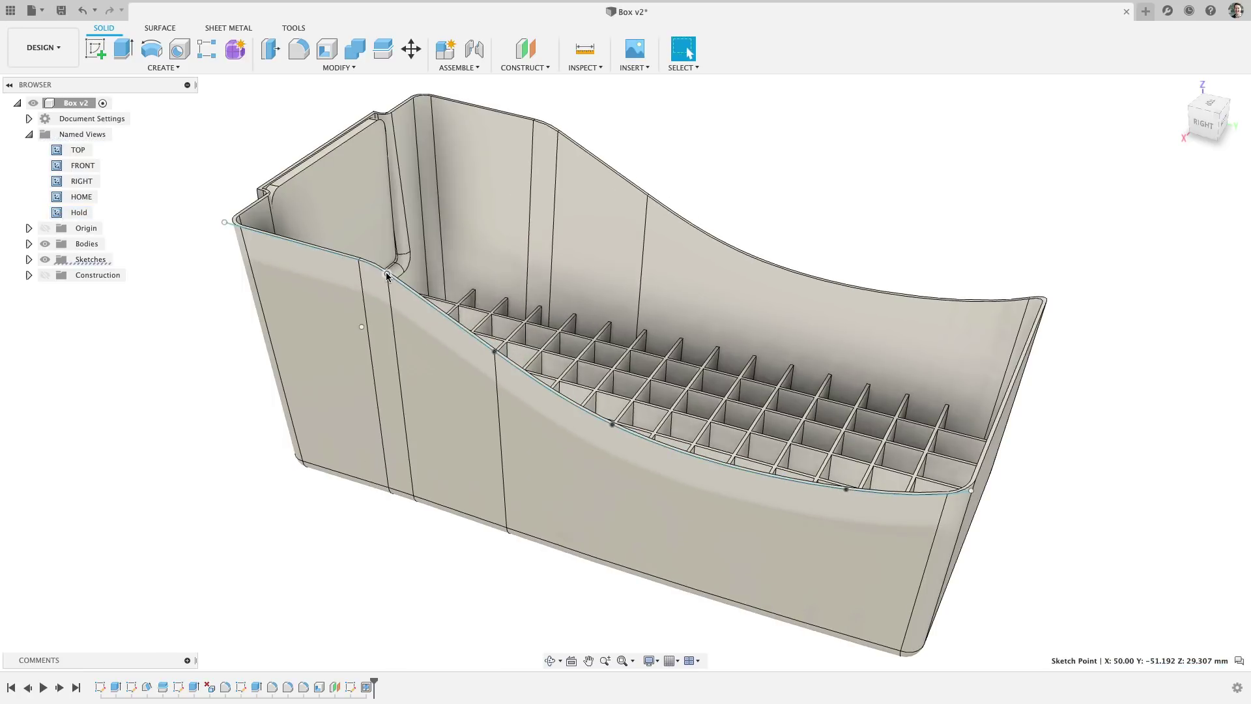
drag(611, 428, 620, 454)
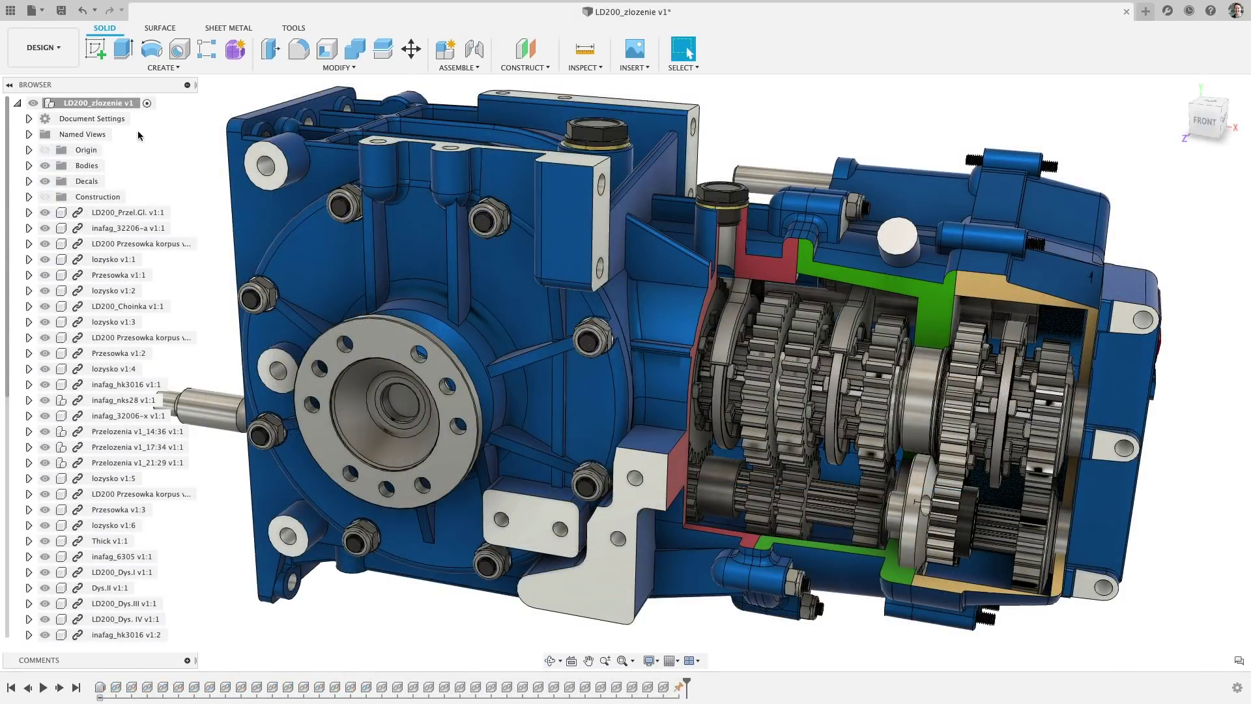
Step: Turn off design history capture for the gearbox assembly
right_click(127, 103)
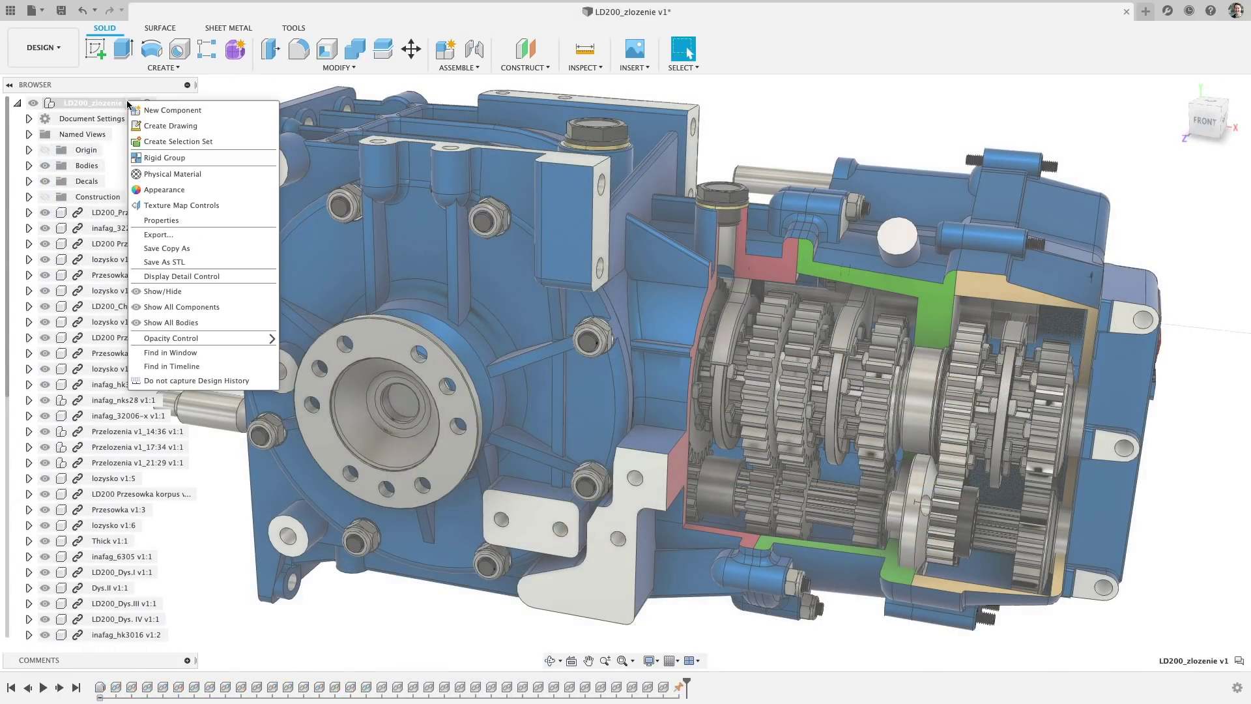
click(195, 381)
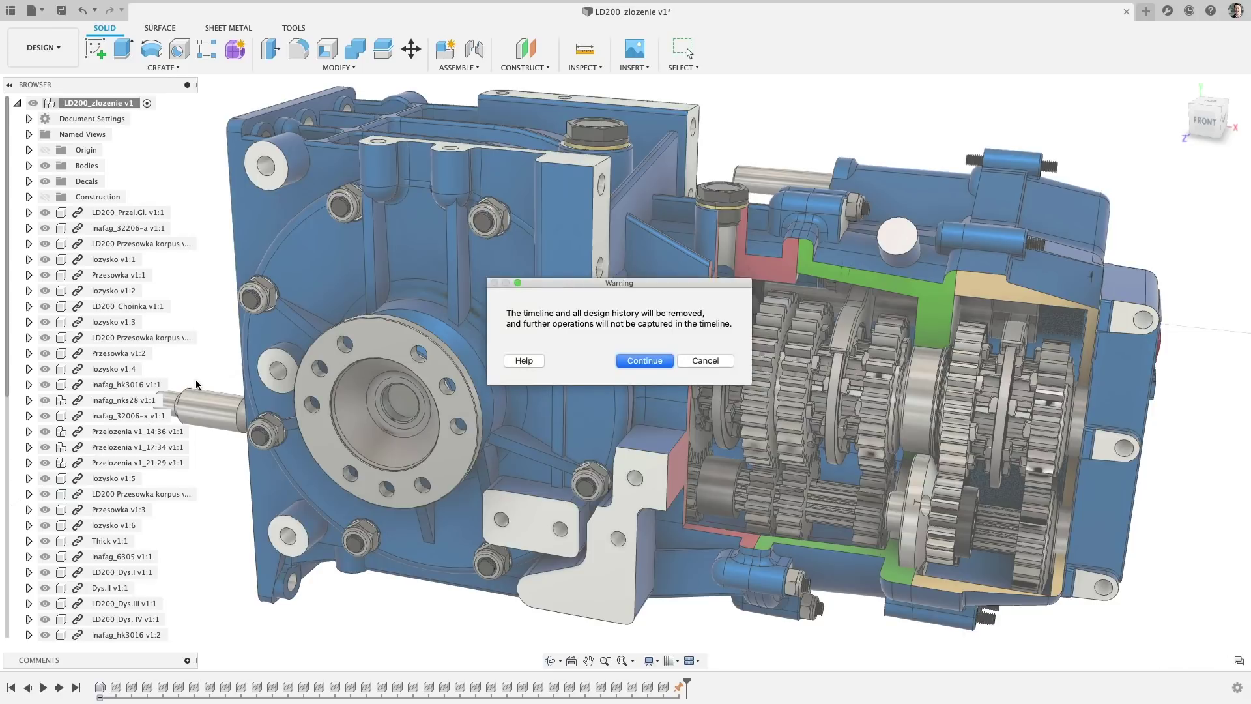
click(624, 362)
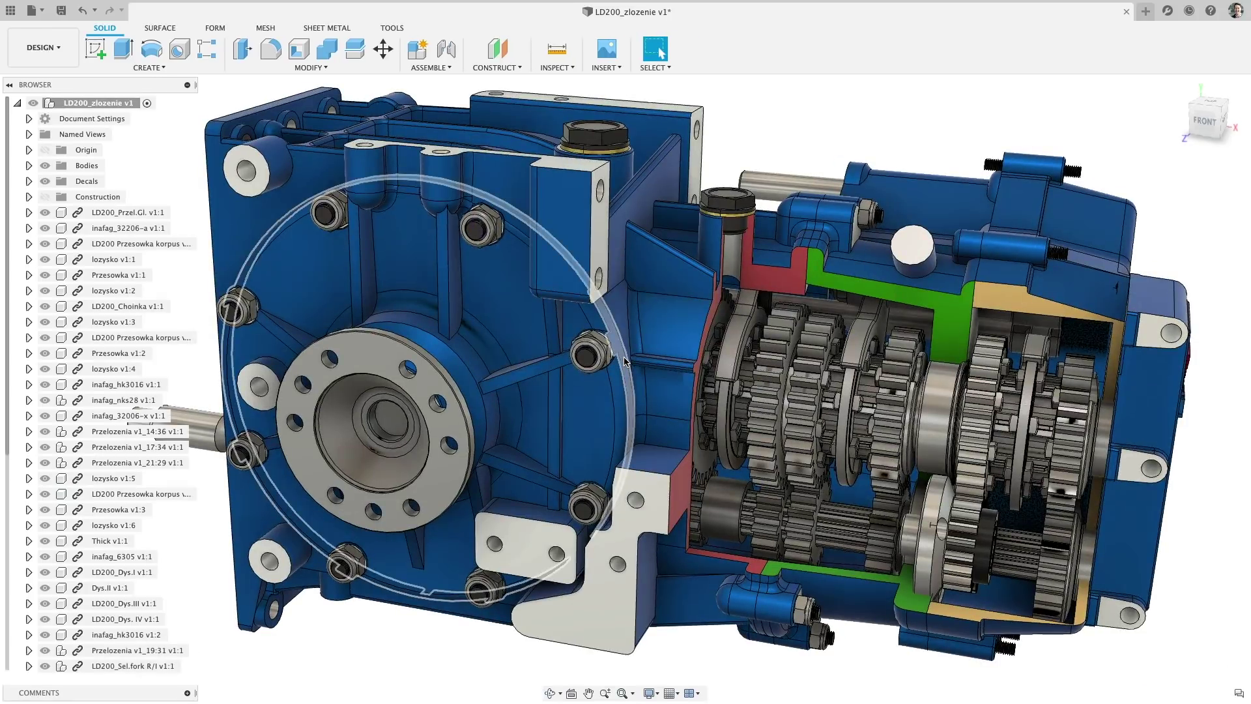
click(557, 384)
Step: Find the cover part in the browser and edit LD 200 (1) in place
click(556, 382)
right_click(556, 380)
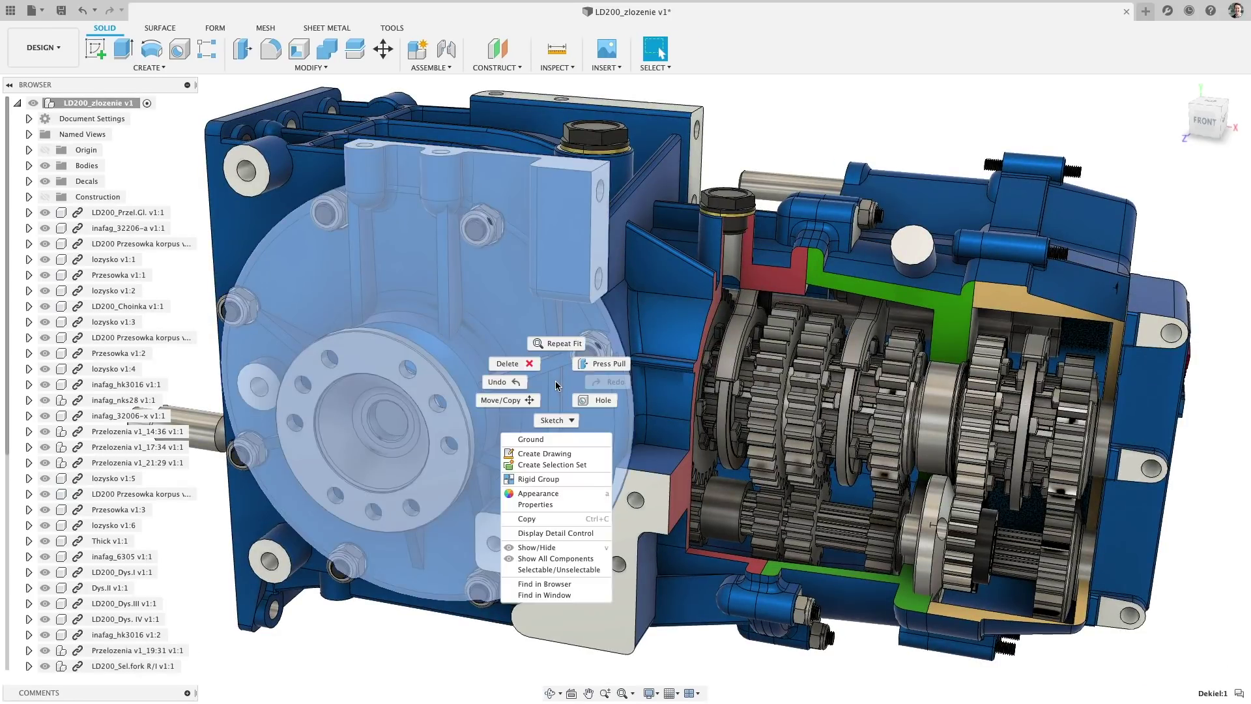
click(542, 584)
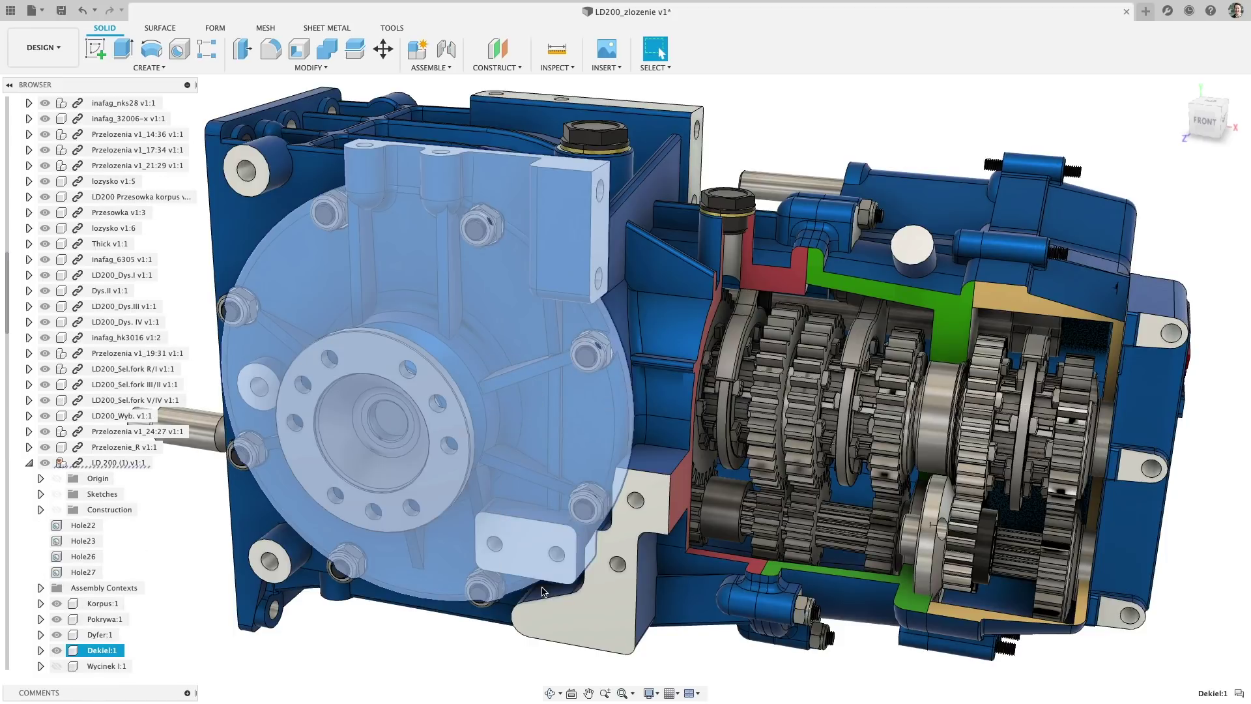
click(101, 463)
right_click(102, 463)
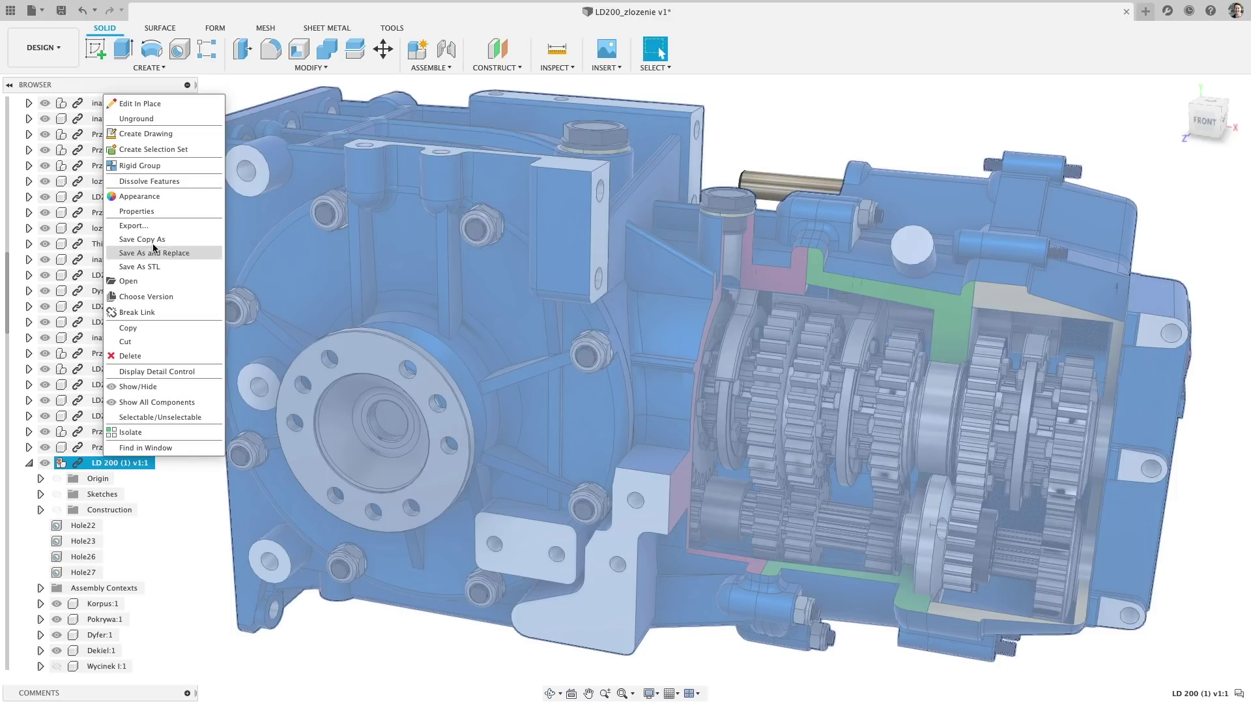
click(140, 103)
Step: Create a new component named 'End Cap'
click(411, 52)
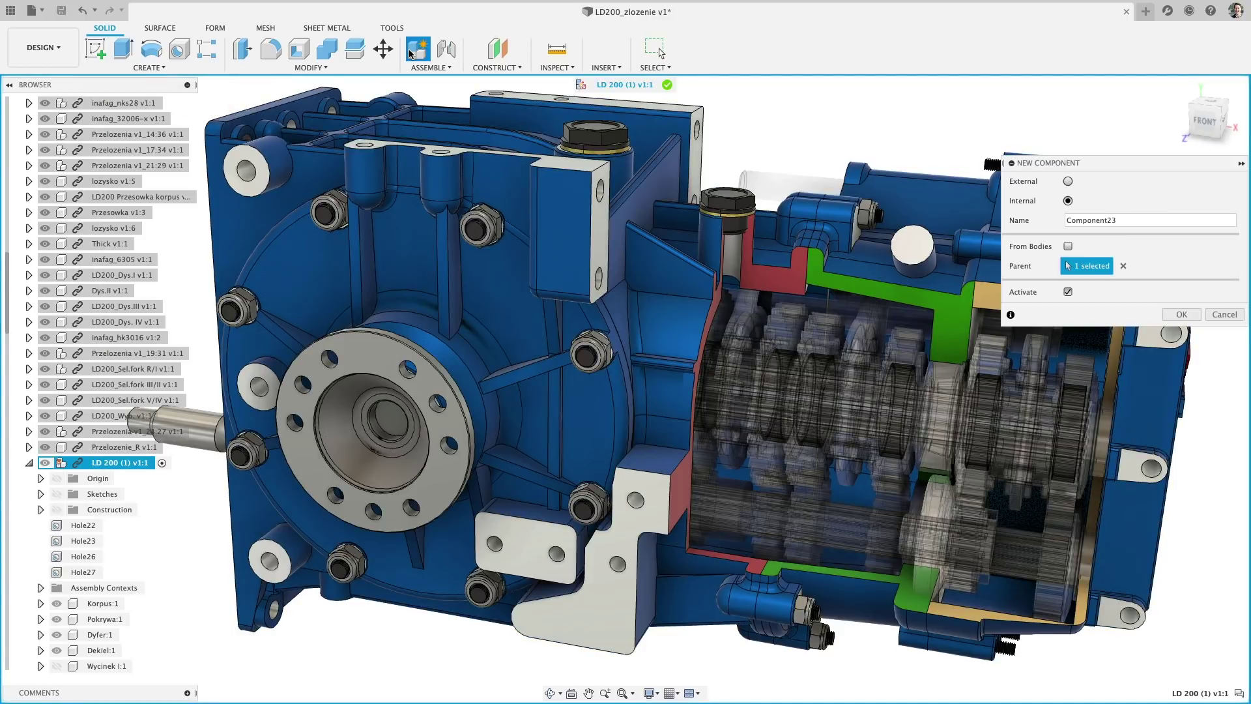
click(1146, 221)
text(End C)
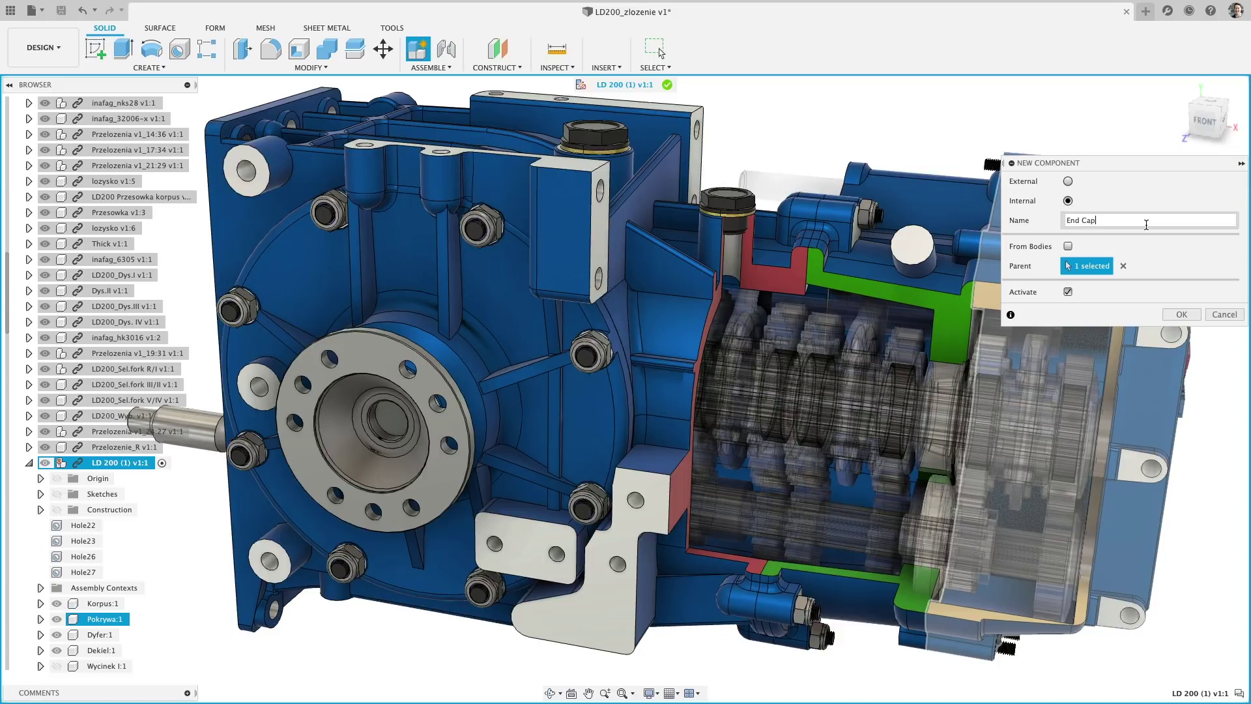
text(ap)
key(Return)
Step: Sketch on the flange face, project its edges, and extrude the flange ring into a solid
right_click(389, 375)
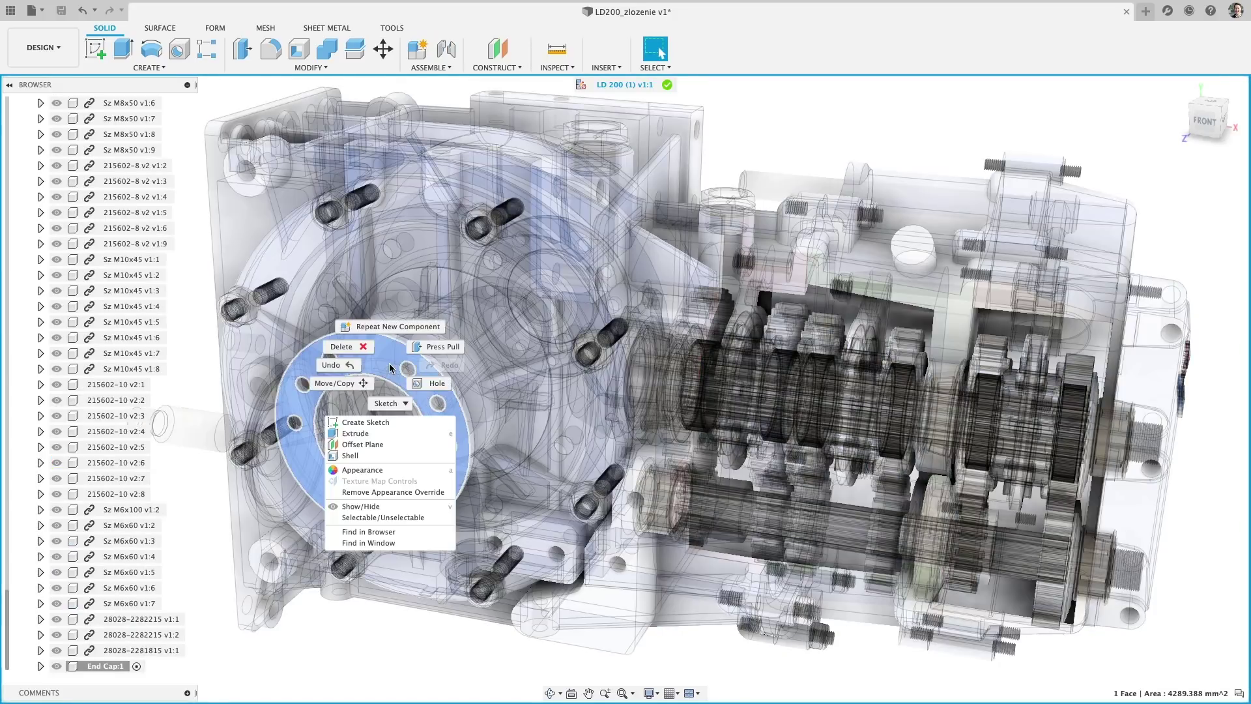
click(384, 423)
click(381, 391)
key(p)
click(382, 365)
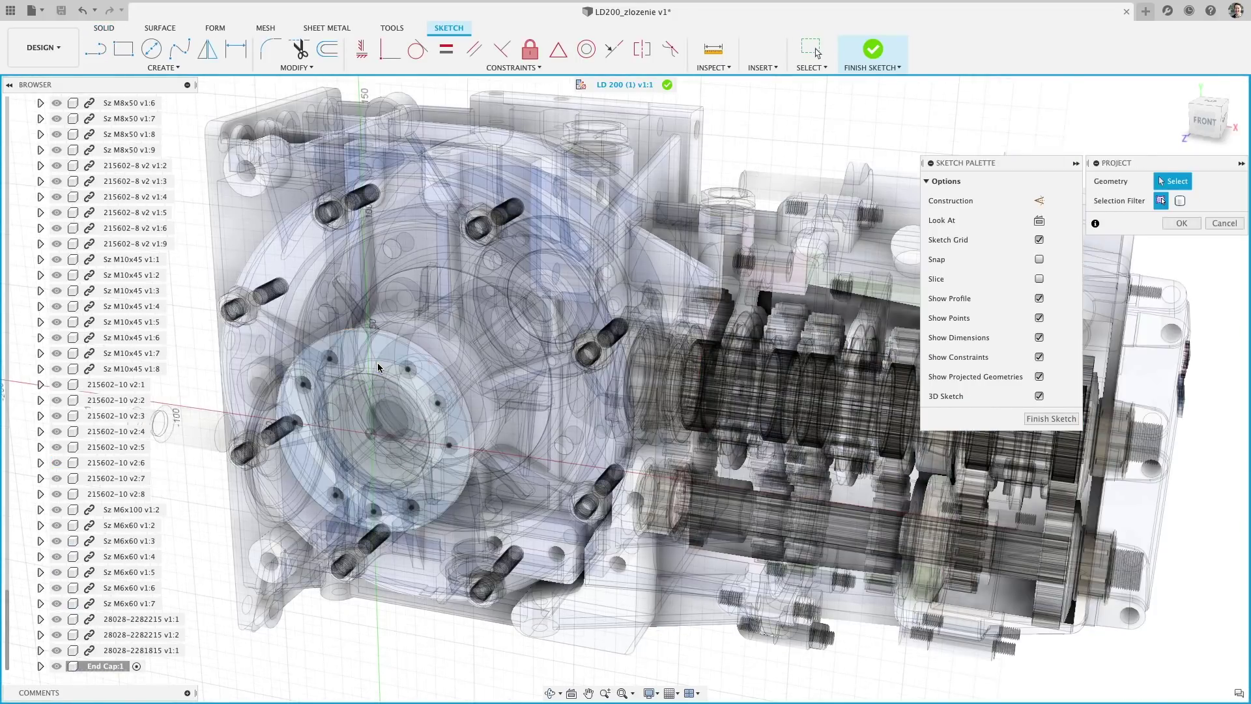
key(e)
drag(424, 448, 417, 464)
key(Return)
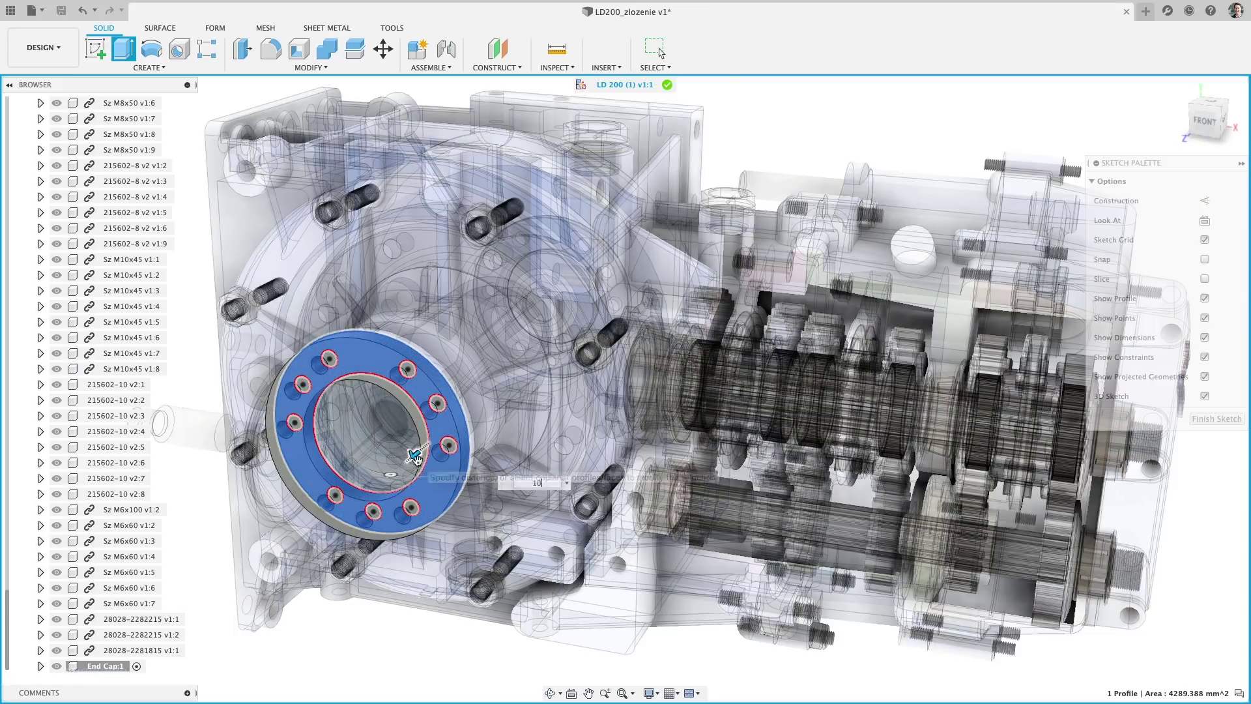
Step: Offset the inner circle, extrude the cap disc 10.596 mm, and finish the in-place edit
right_click(417, 464)
click(417, 535)
key(e)
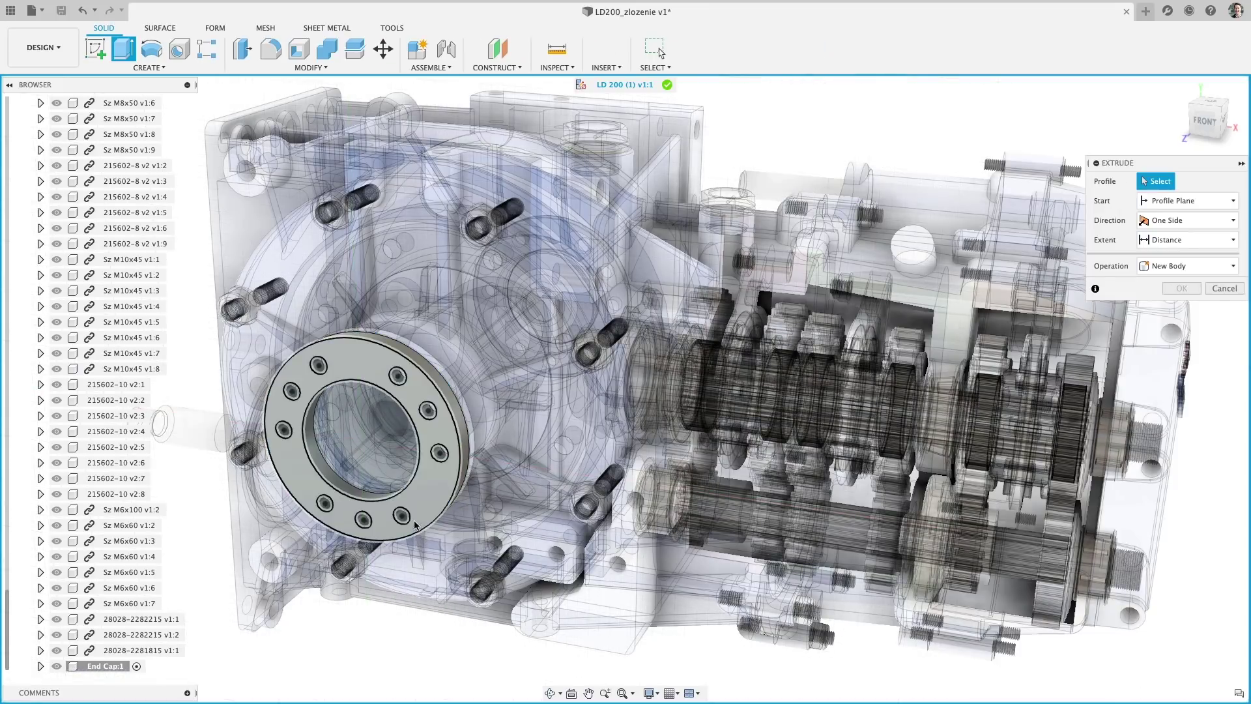
key(o)
click(411, 478)
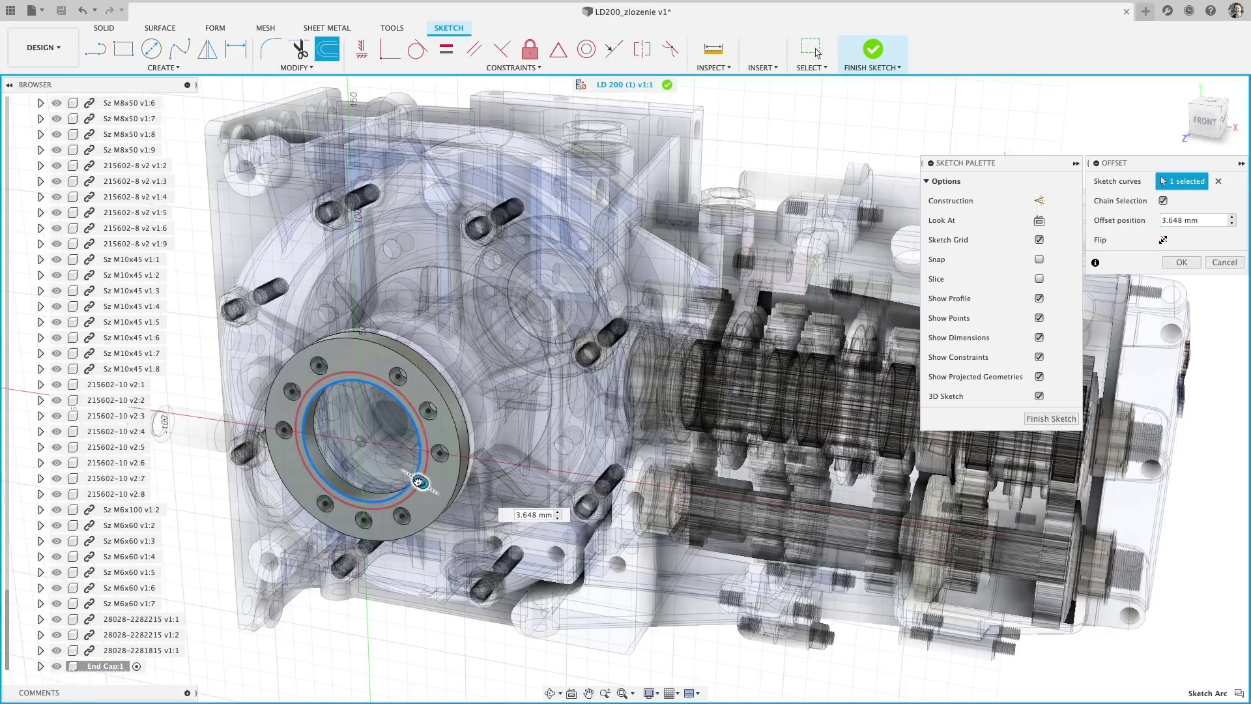
key(Return)
key(e)
click(366, 448)
drag(366, 448, 350, 460)
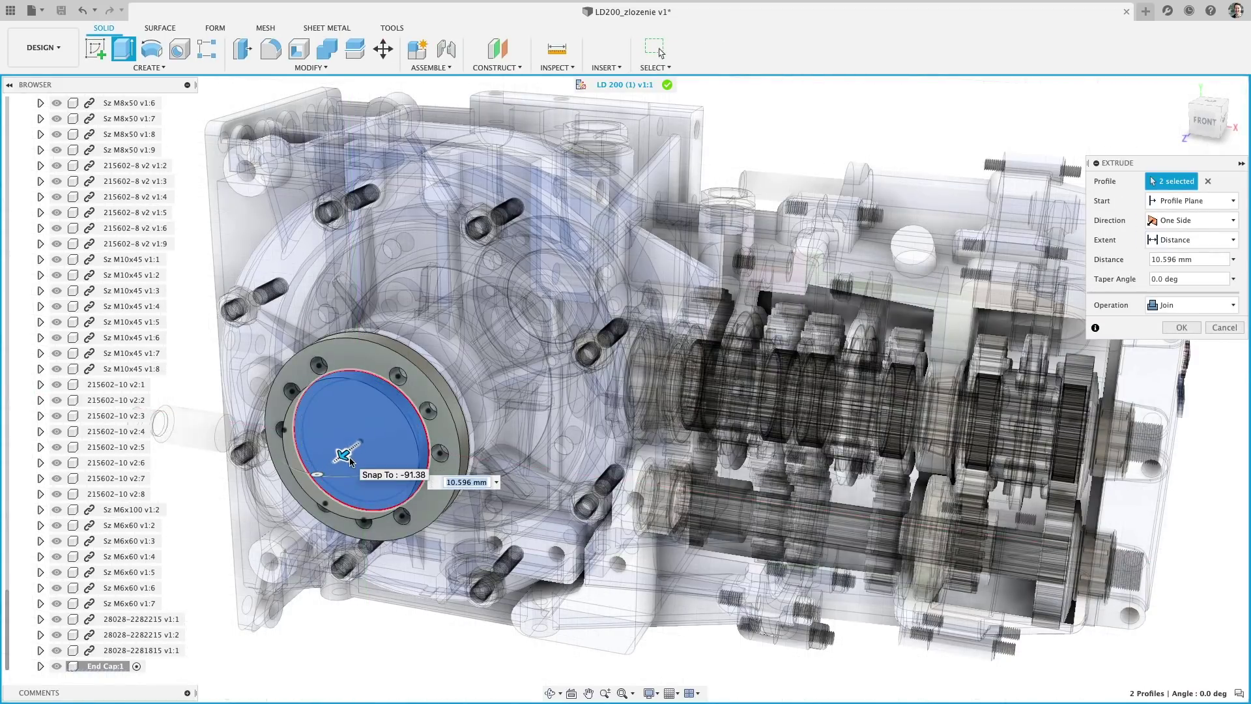
key(Return)
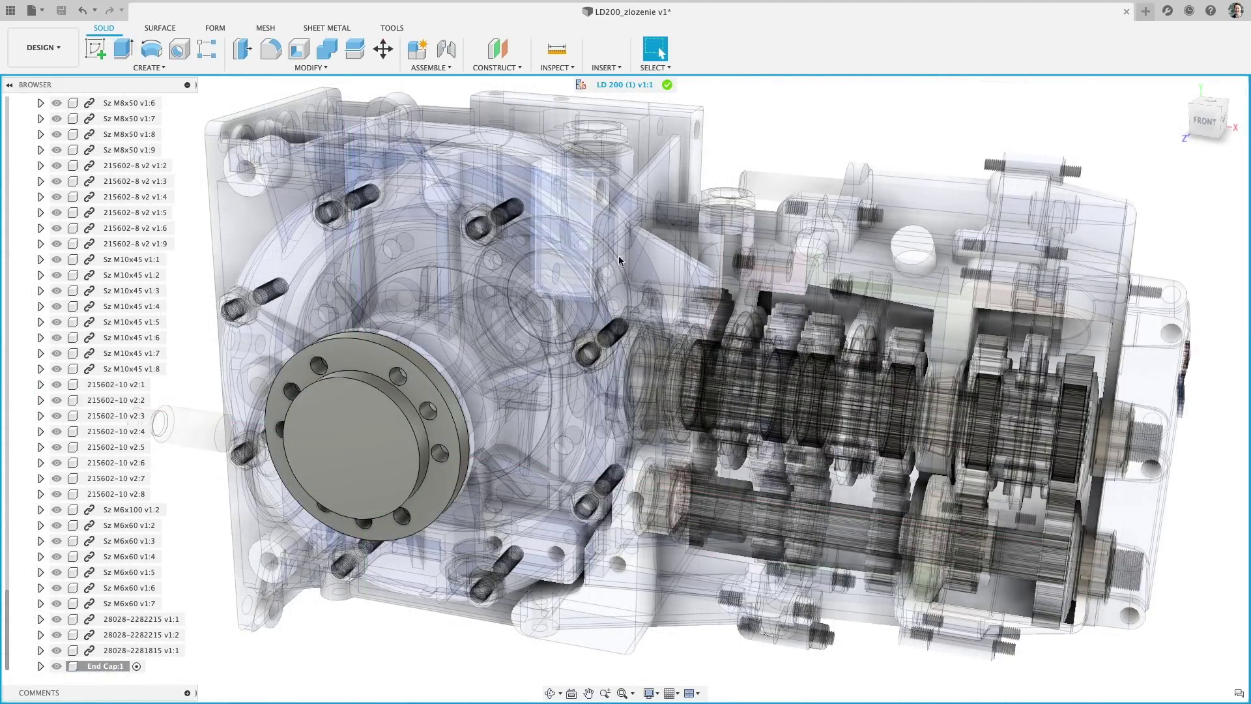
click(670, 85)
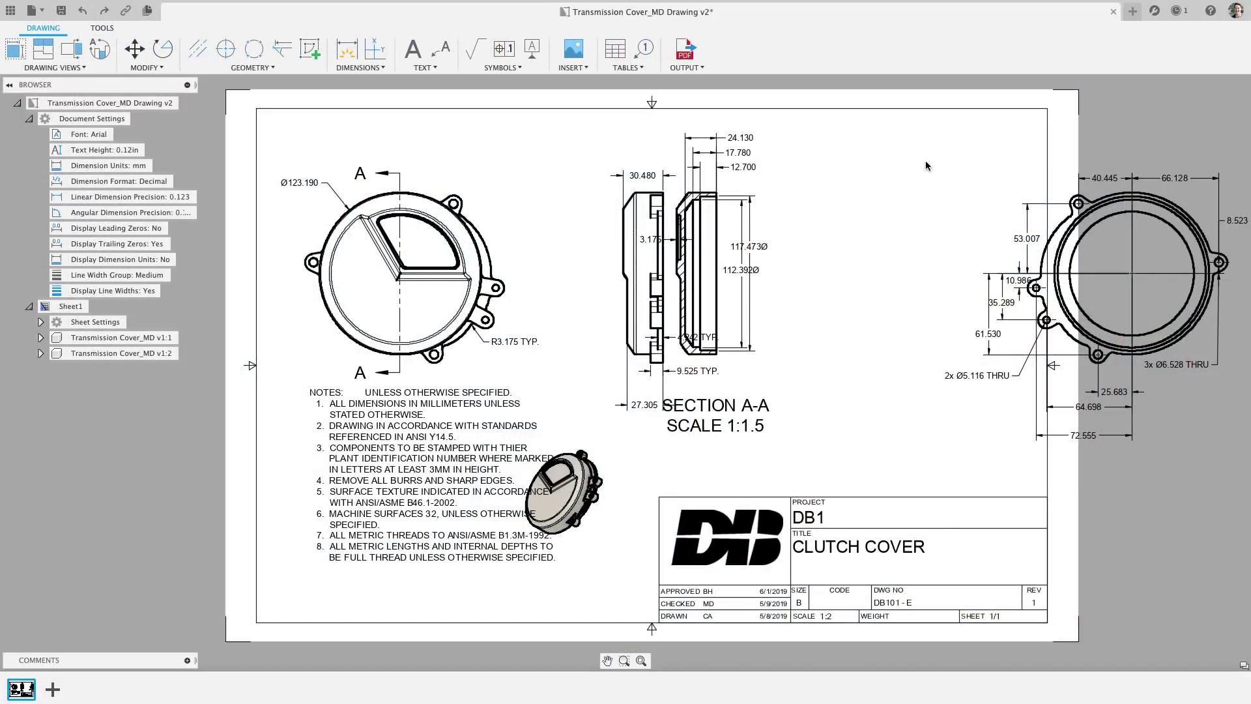
Step: Drag the right front view and side view left, and the NOTES block to the lower left
drag(1153, 237, 960, 248)
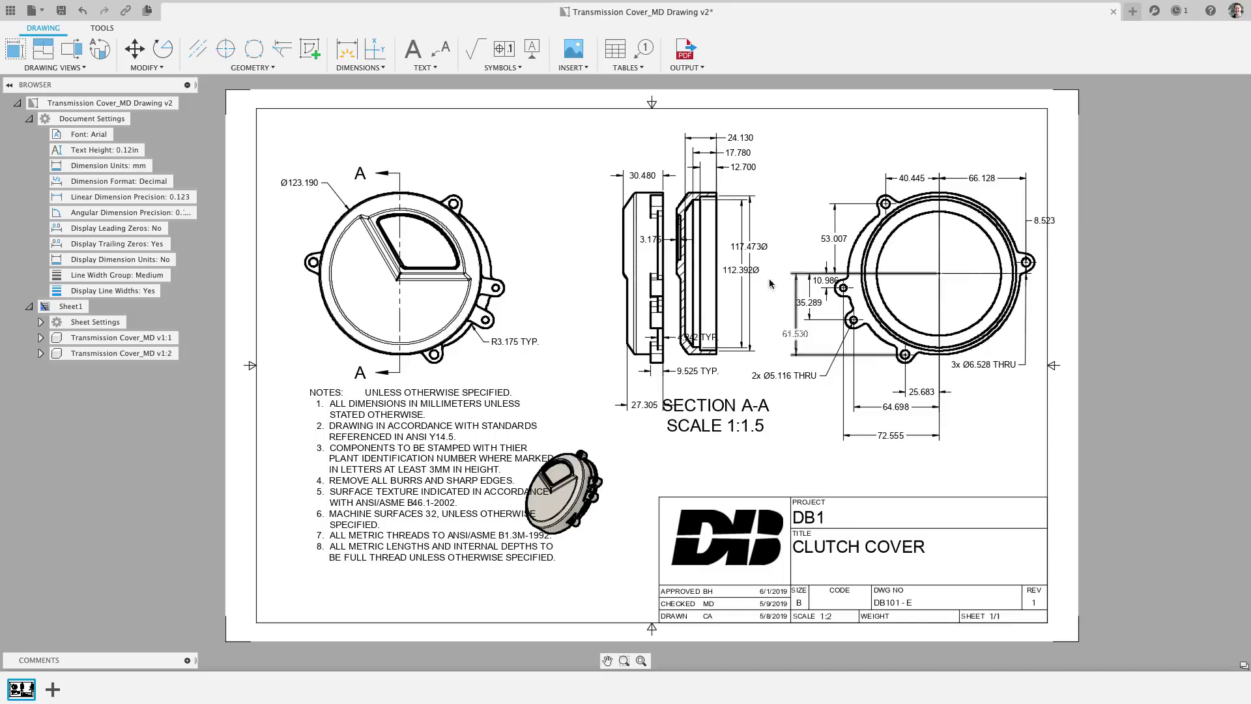
drag(636, 302, 591, 303)
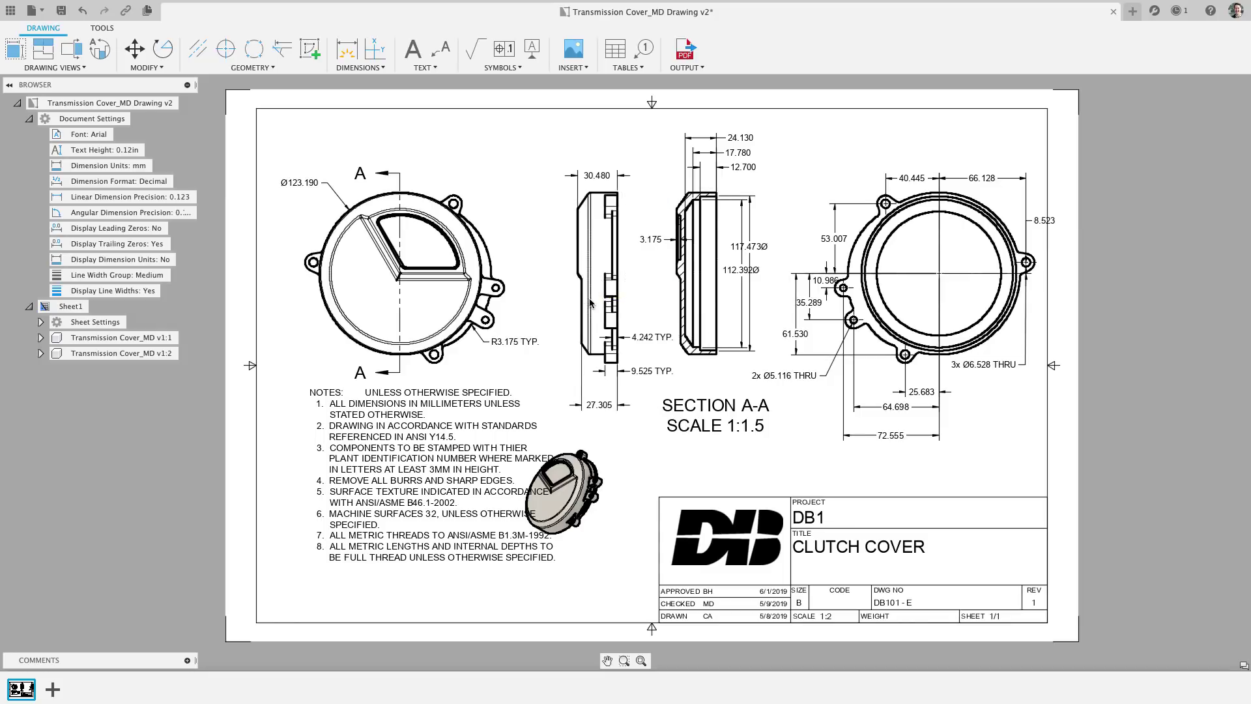
drag(437, 460, 389, 520)
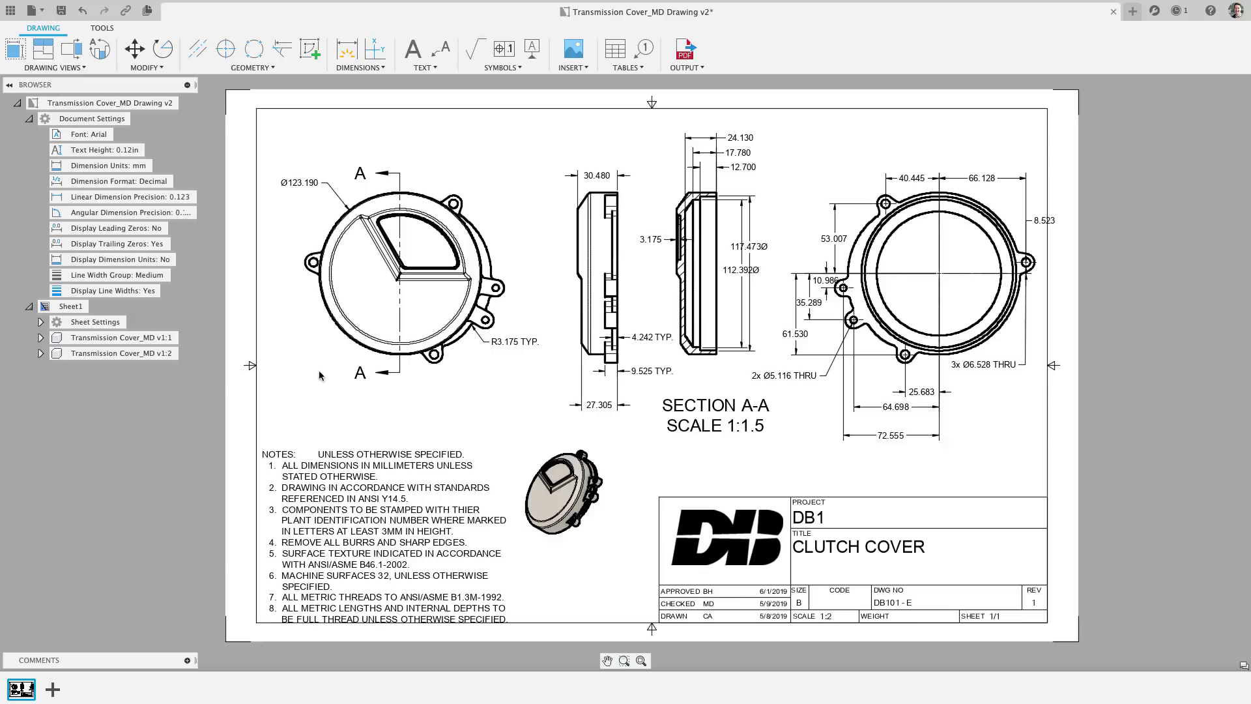
Step: Change the document's dimension units to inches
click(160, 167)
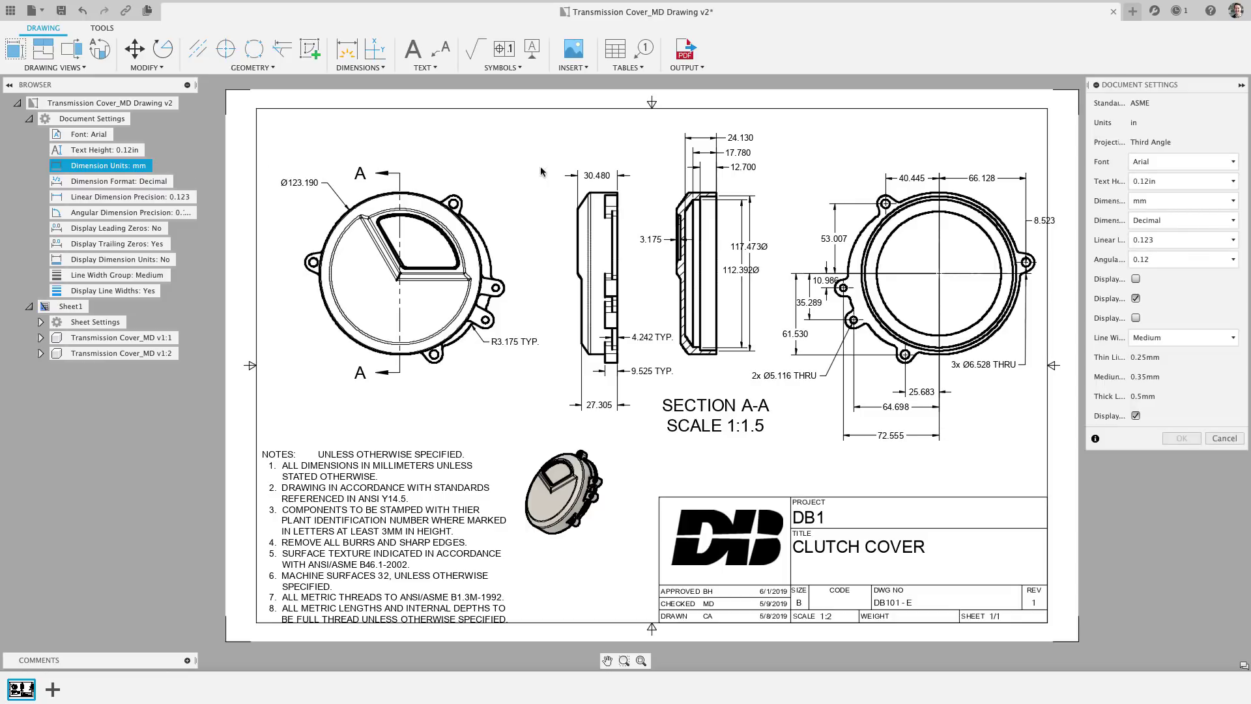
click(1153, 203)
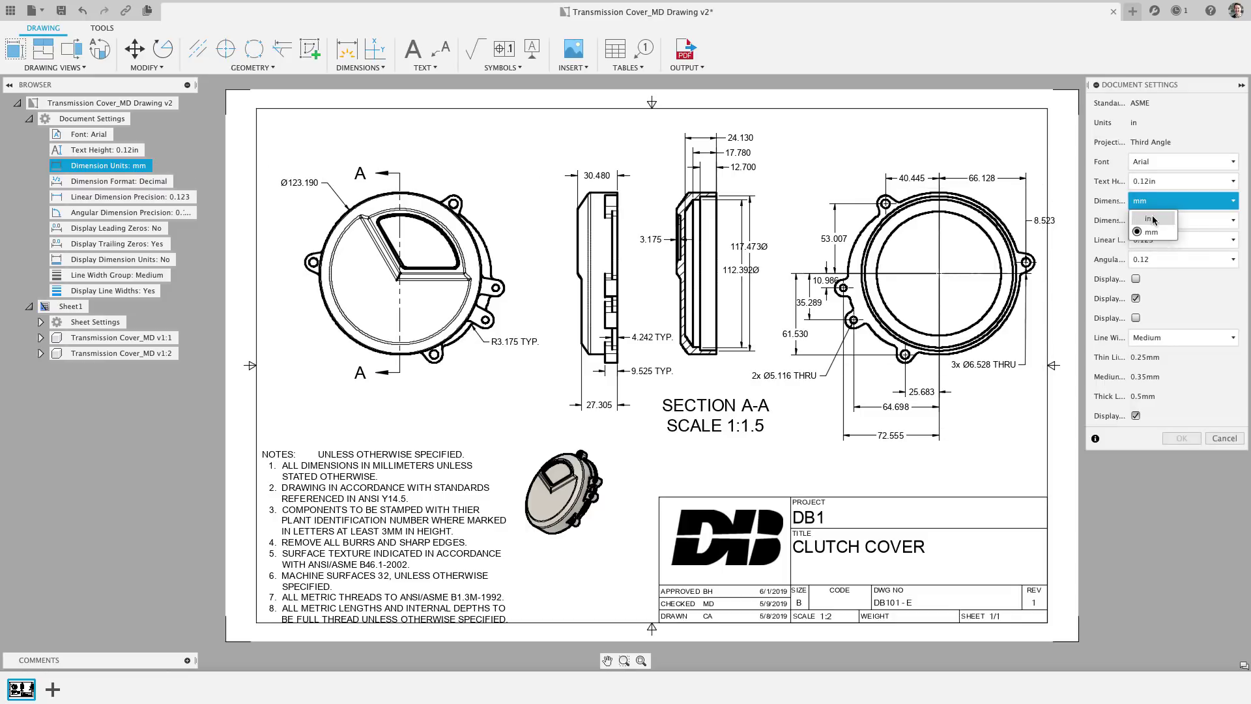
click(1150, 219)
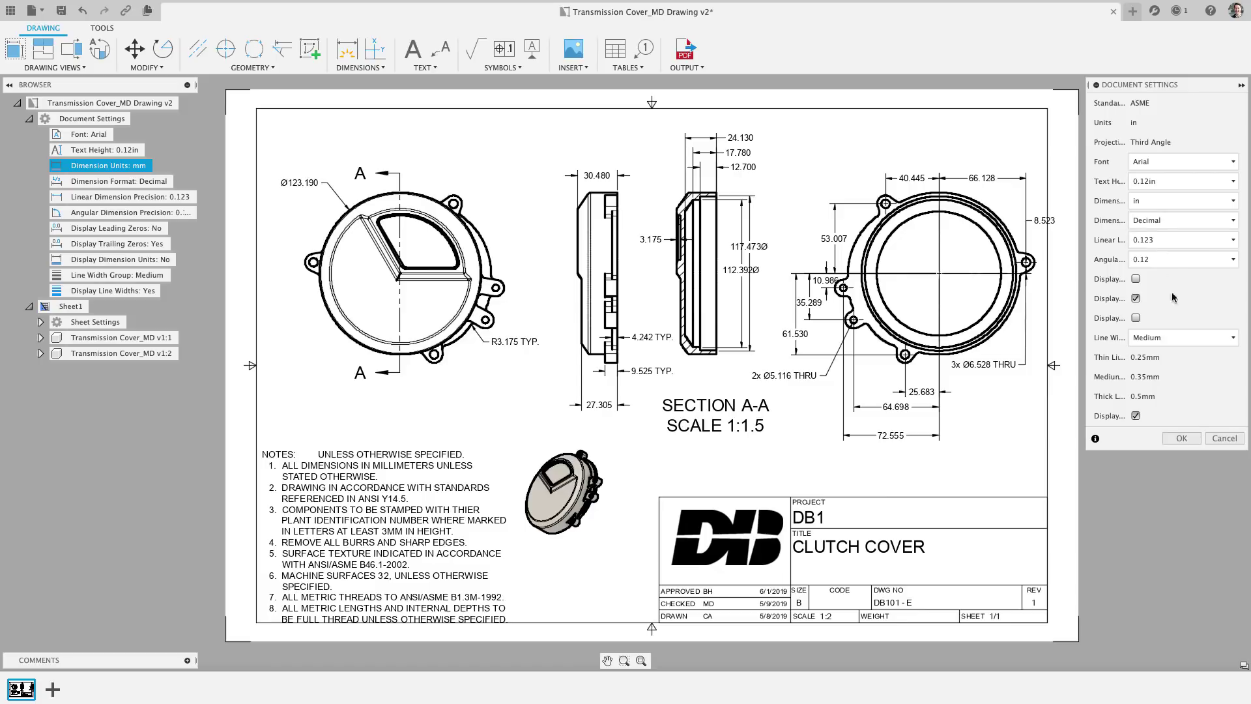
click(1190, 437)
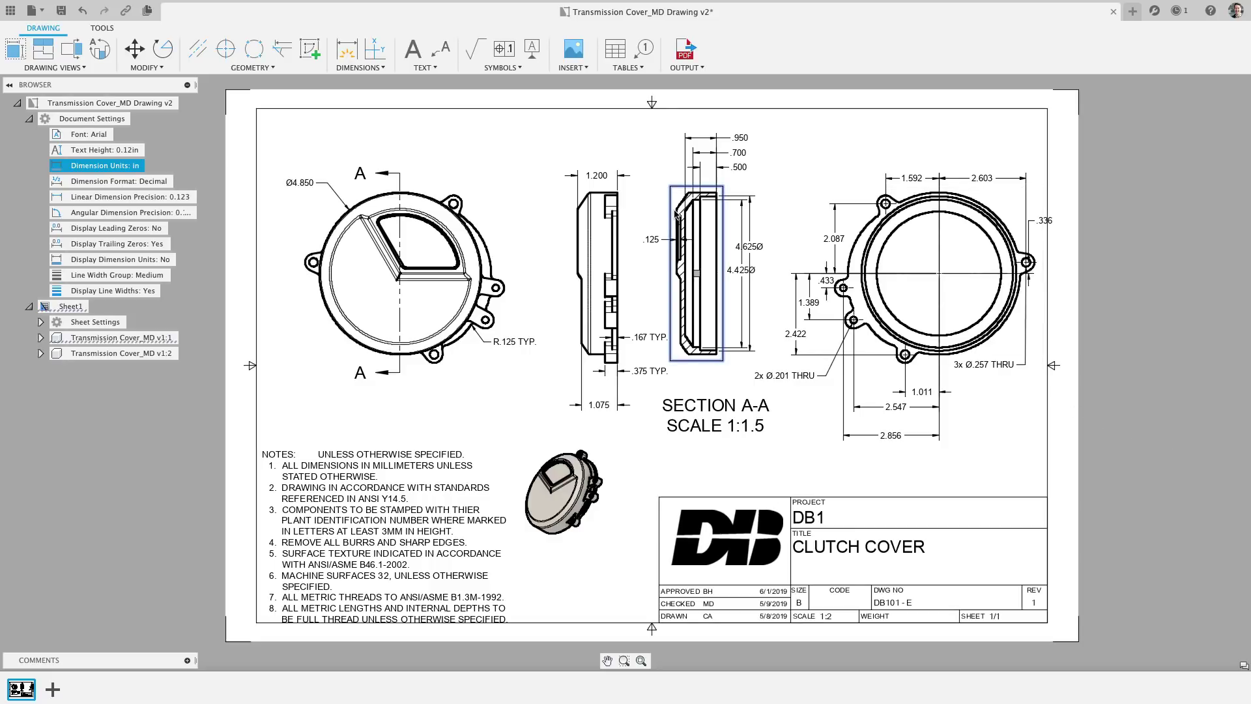
Step: Edit the section view's properties to change its name from A
right_click(678, 210)
click(702, 159)
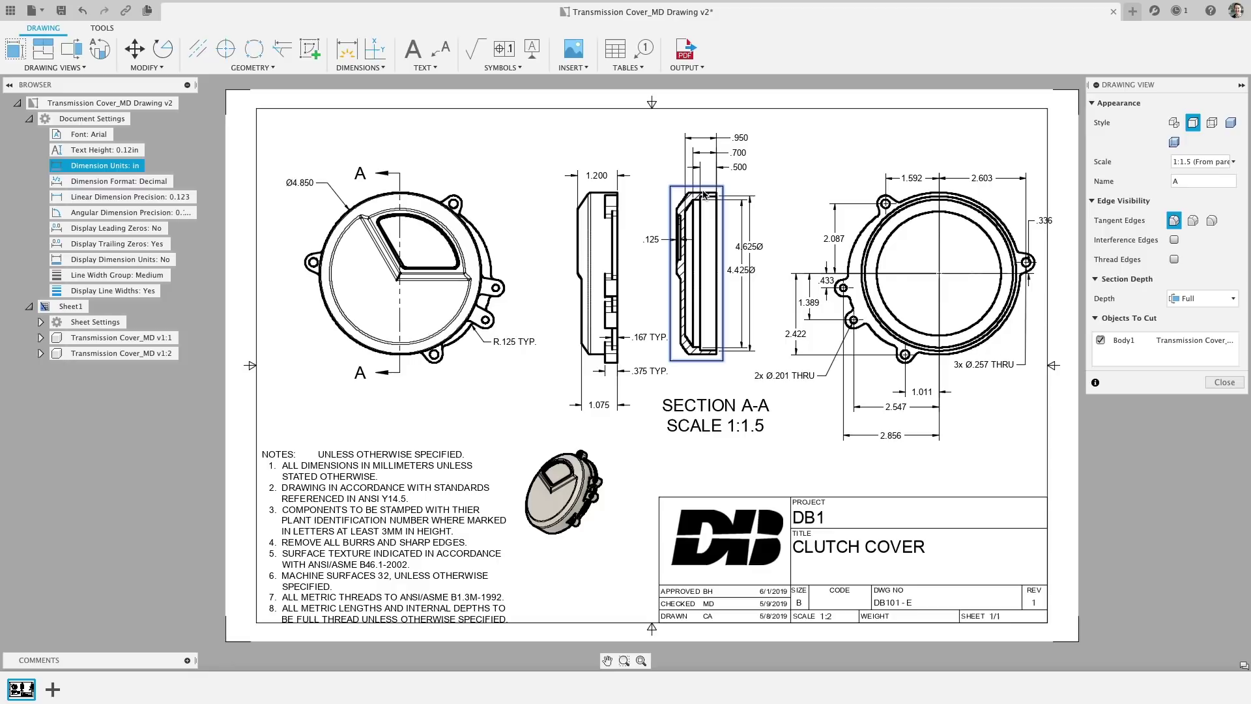
click(1200, 182)
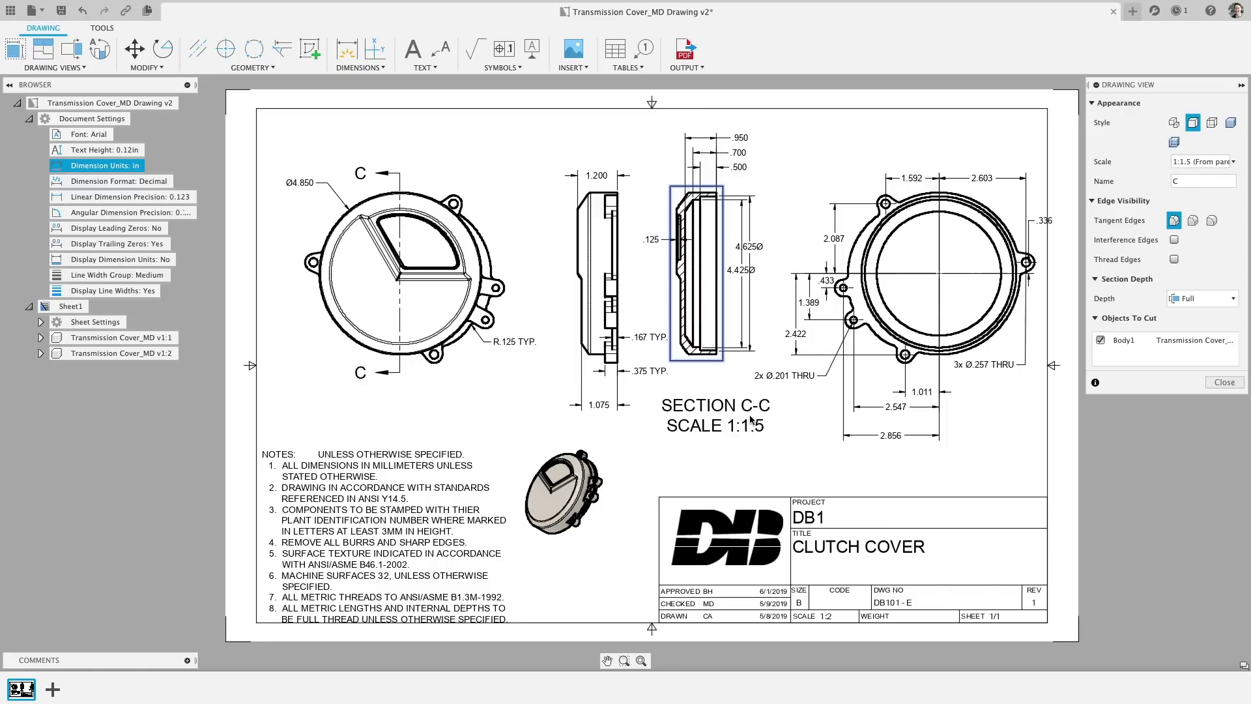
Step: Rename the section to C, then start a sheet sketch with 0.35mm medium line width
key(Return)
click(252, 67)
click(249, 137)
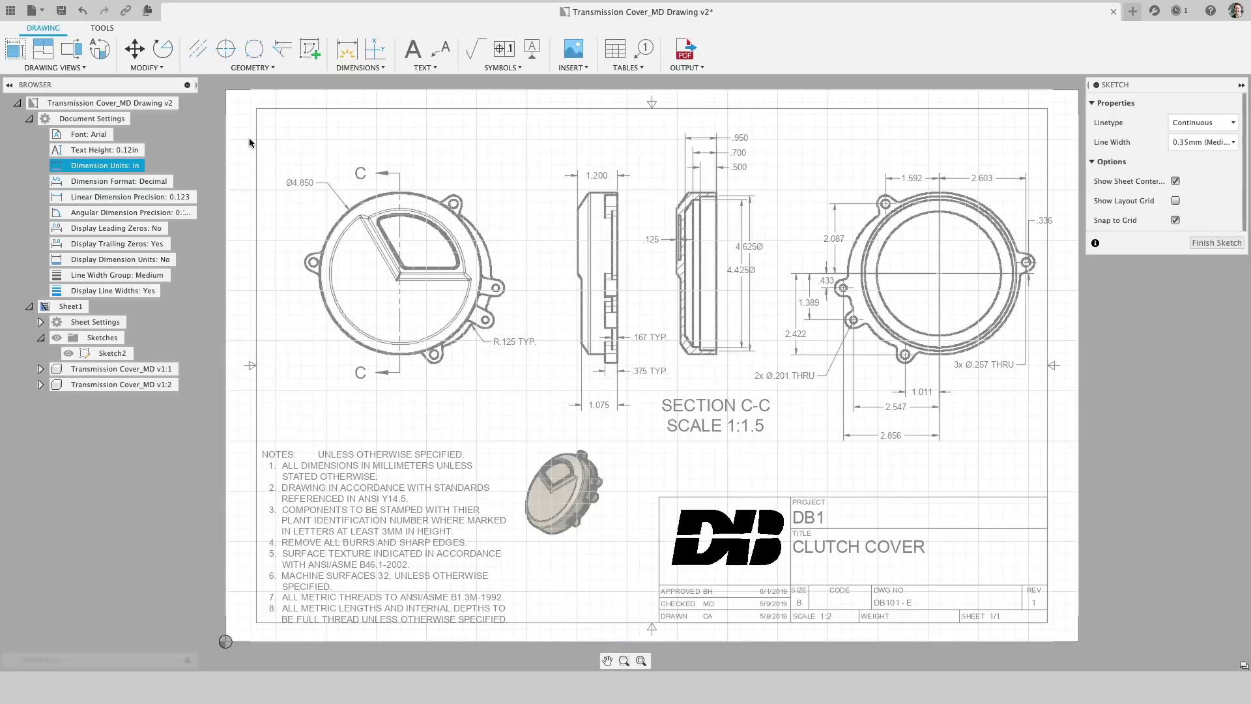
scroll(267, 202, up, 3)
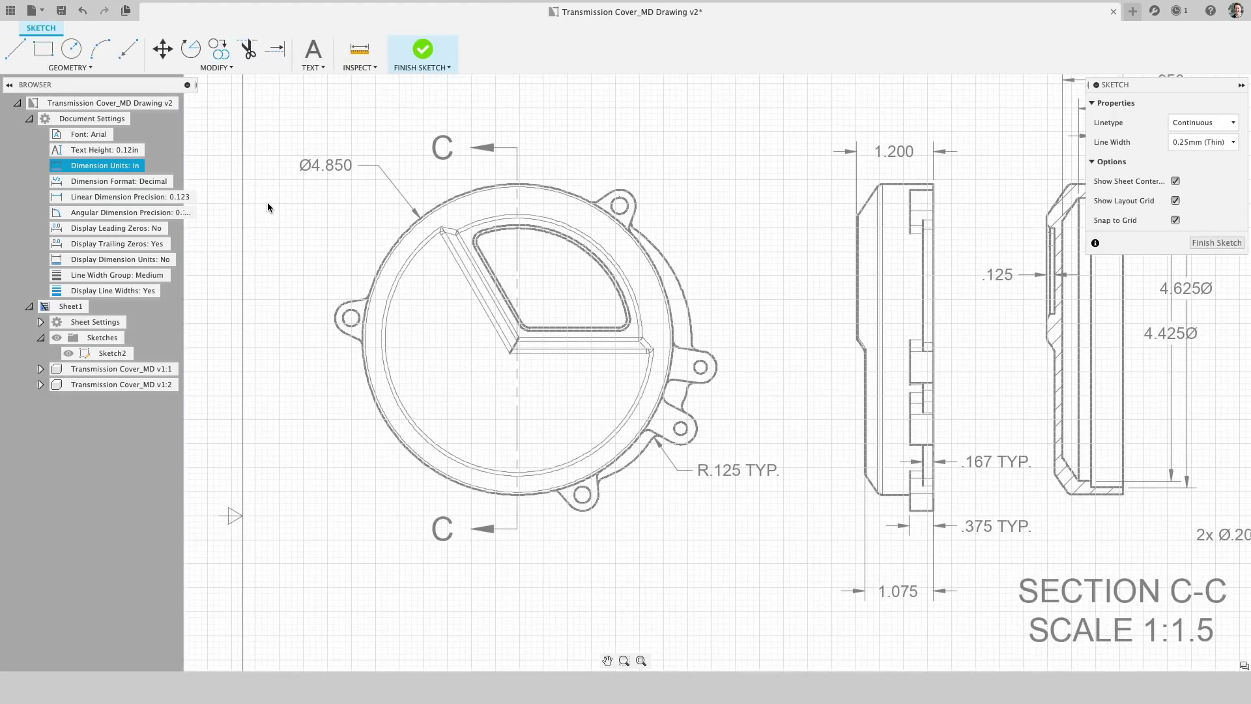
click(1190, 143)
click(1198, 174)
Step: Draw a line from the upper lug hole and a 0.5mm thick rectangle, then finish and fit
click(128, 49)
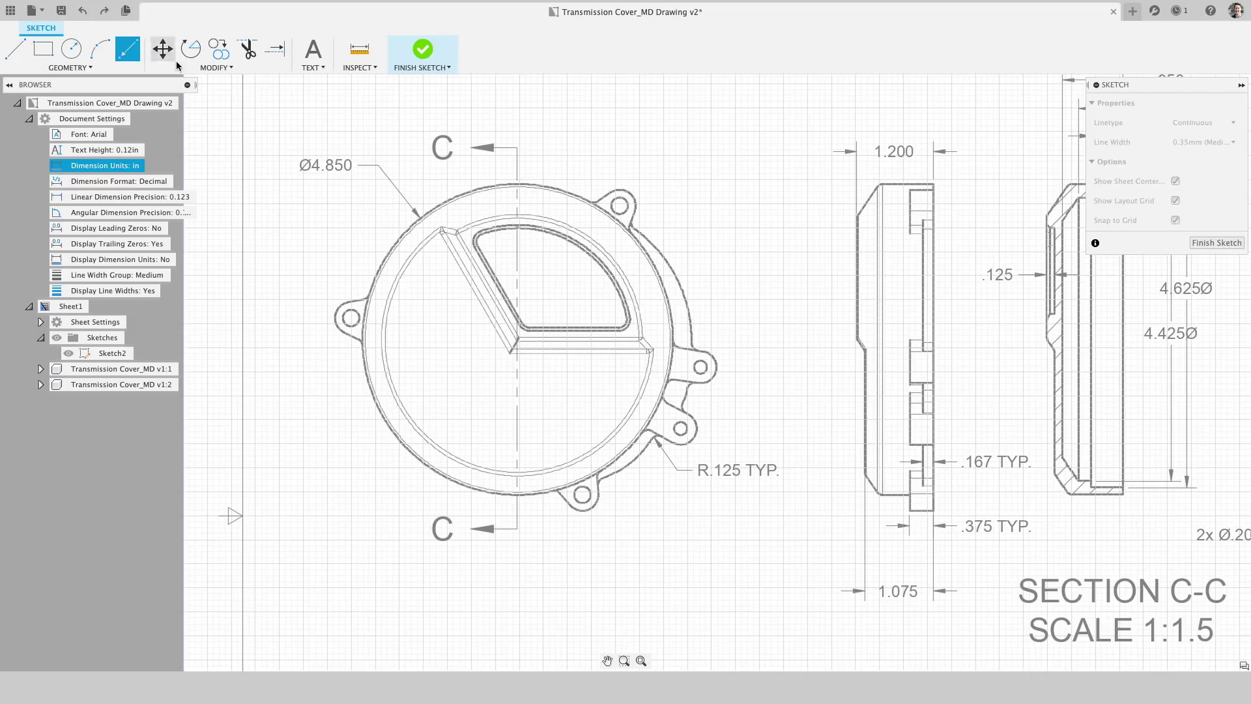
click(621, 205)
click(694, 156)
click(1203, 142)
click(1206, 191)
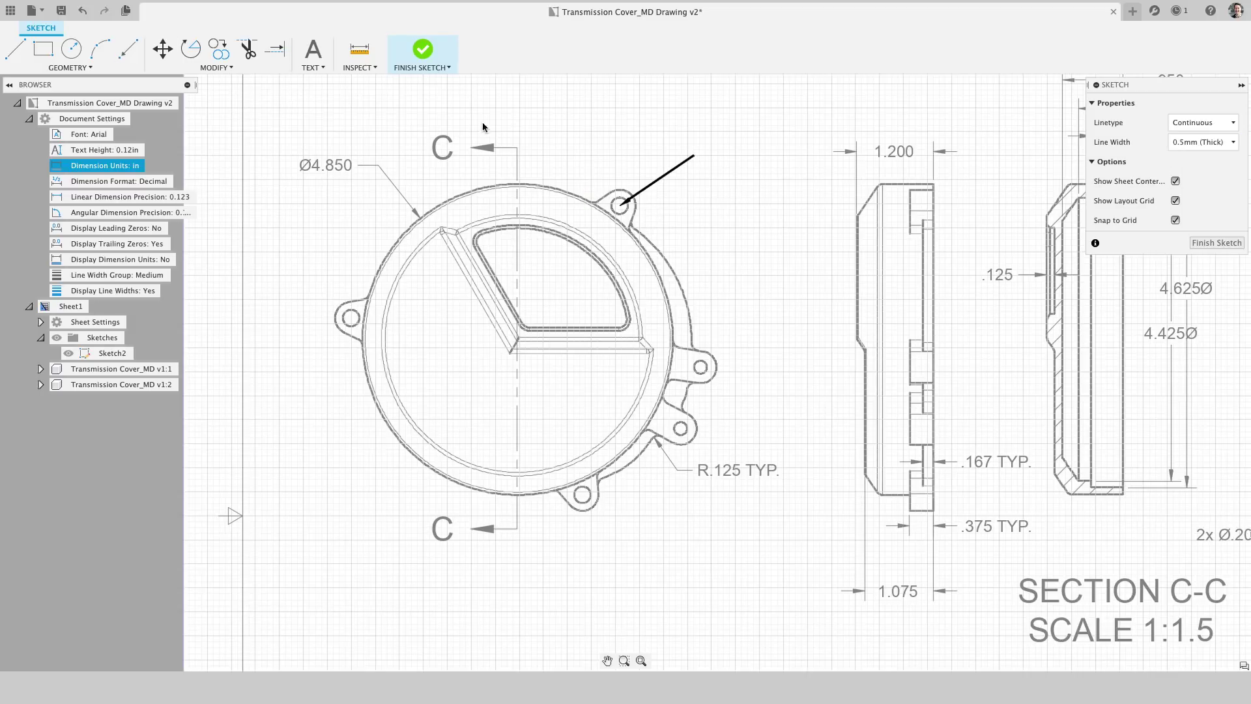
key(r)
click(693, 155)
click(809, 113)
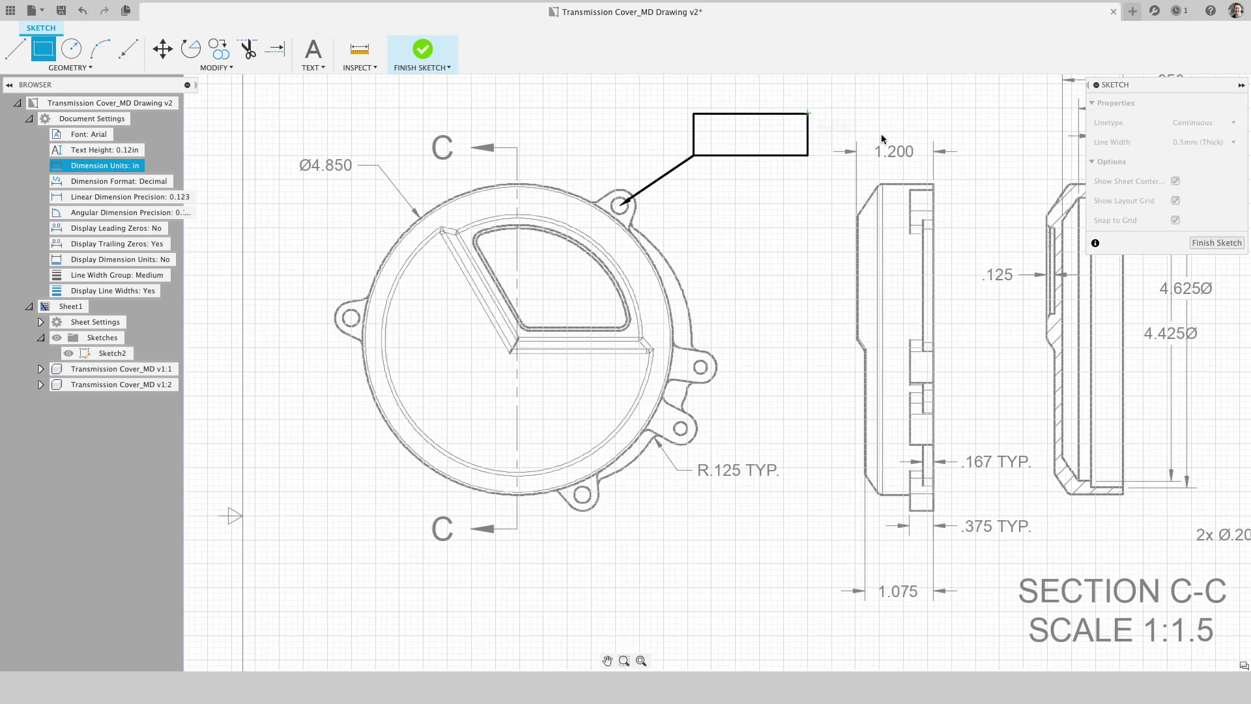
click(1217, 243)
click(641, 660)
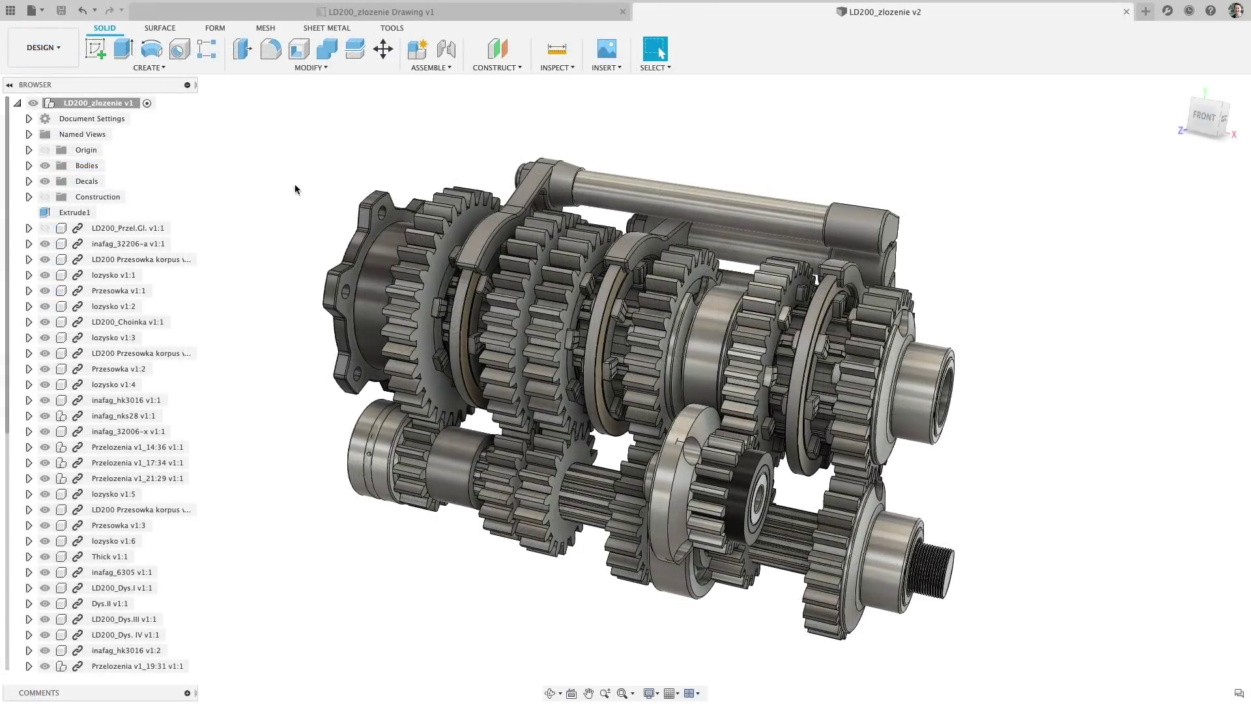
Step: Create a drawing with Contents set to Visible Only and place the base view mid-sheet
click(44, 48)
mouse_move(55, 214)
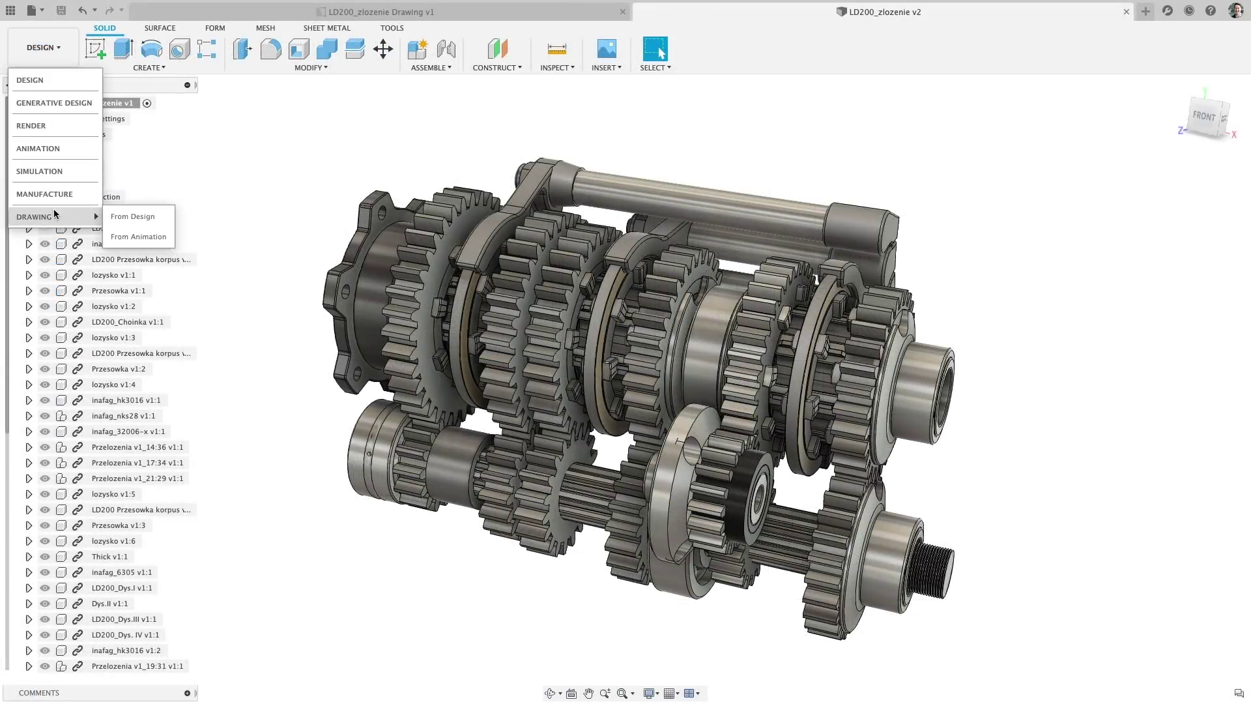
click(146, 216)
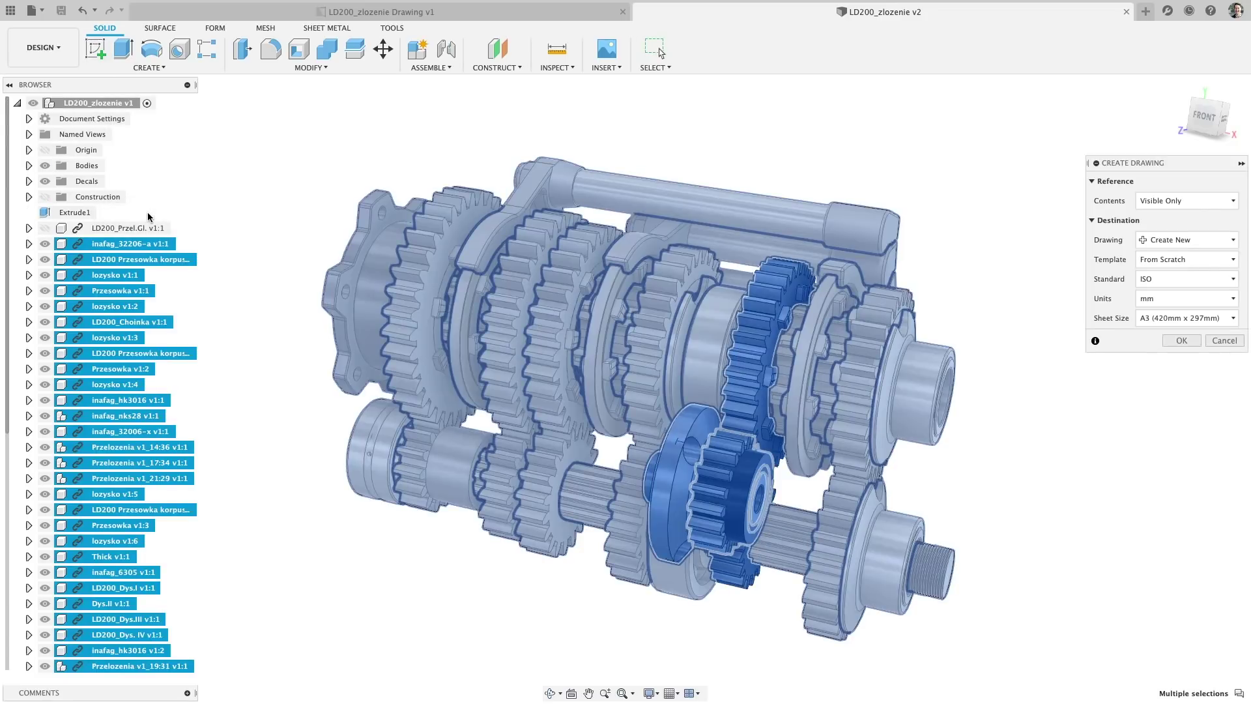
click(1181, 202)
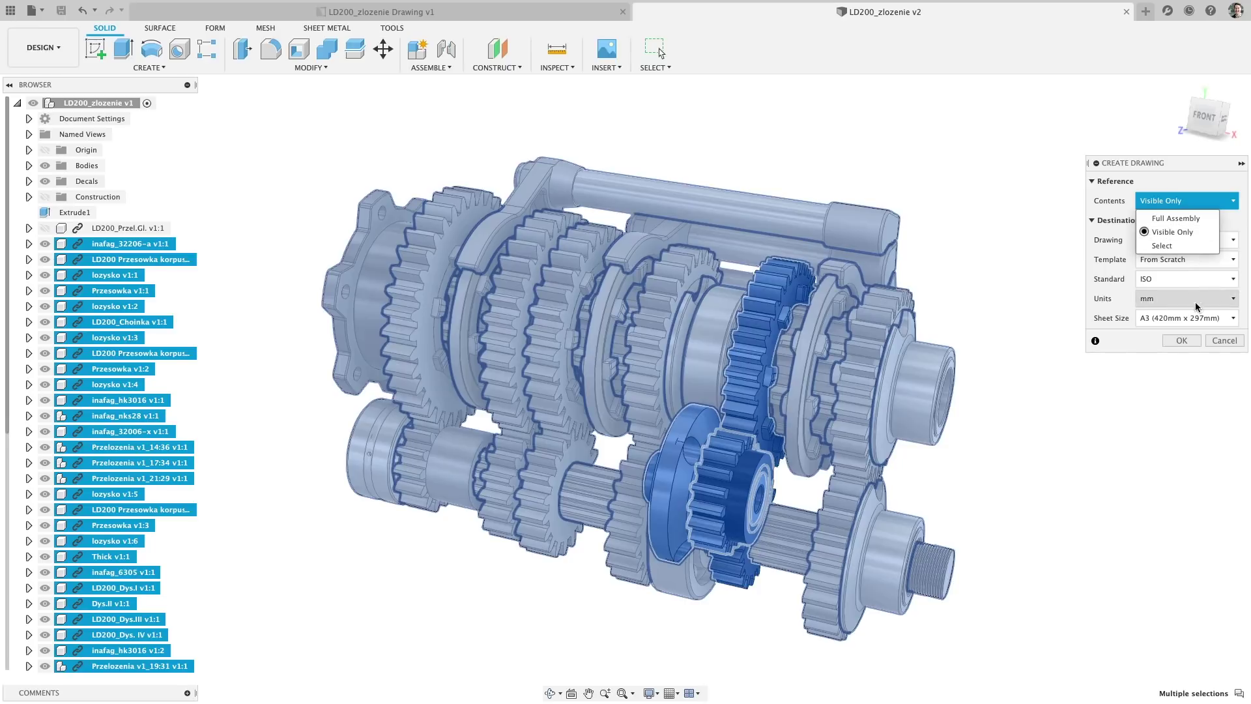
click(1192, 340)
click(1182, 340)
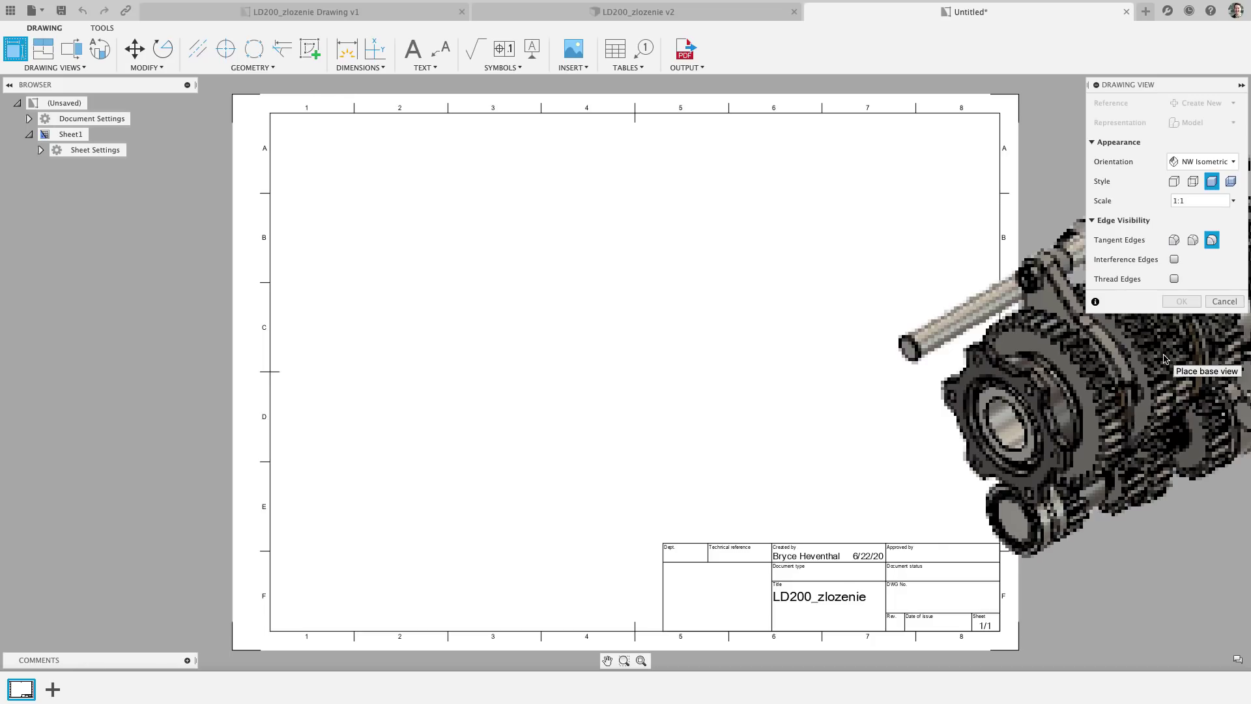
click(655, 371)
key(Return)
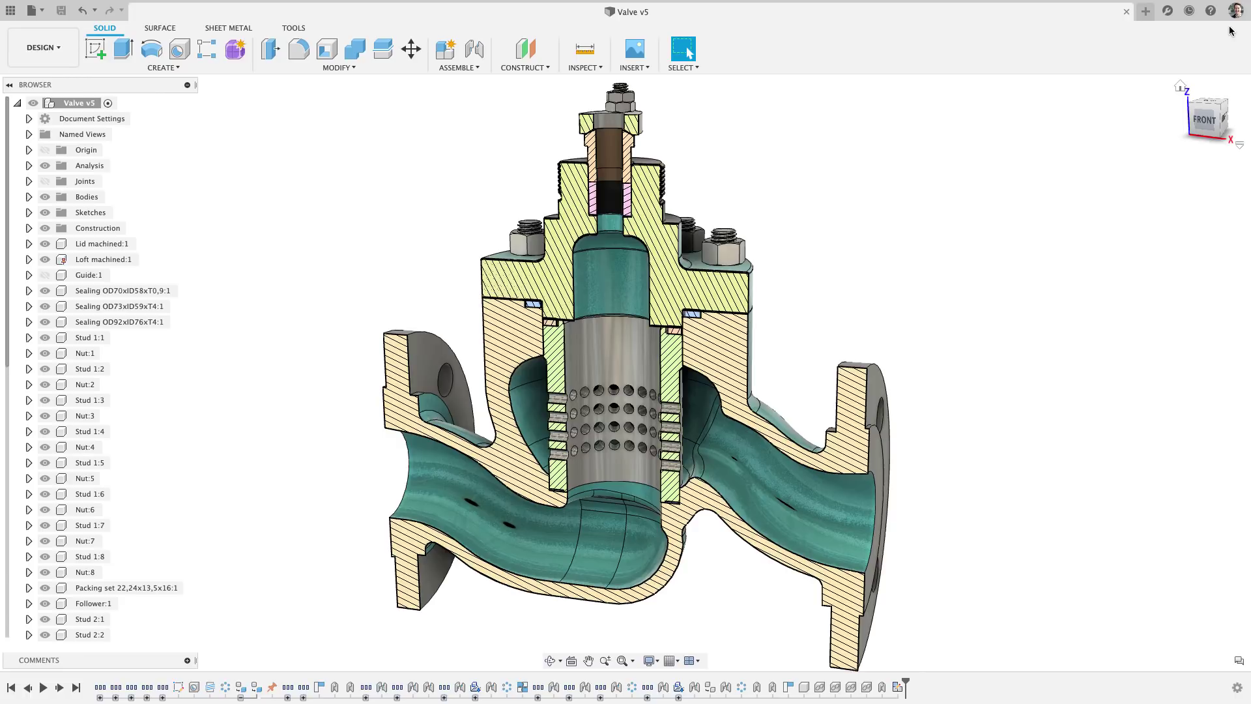
Step: Set the General preference User language to Italian | Italiano
click(1236, 11)
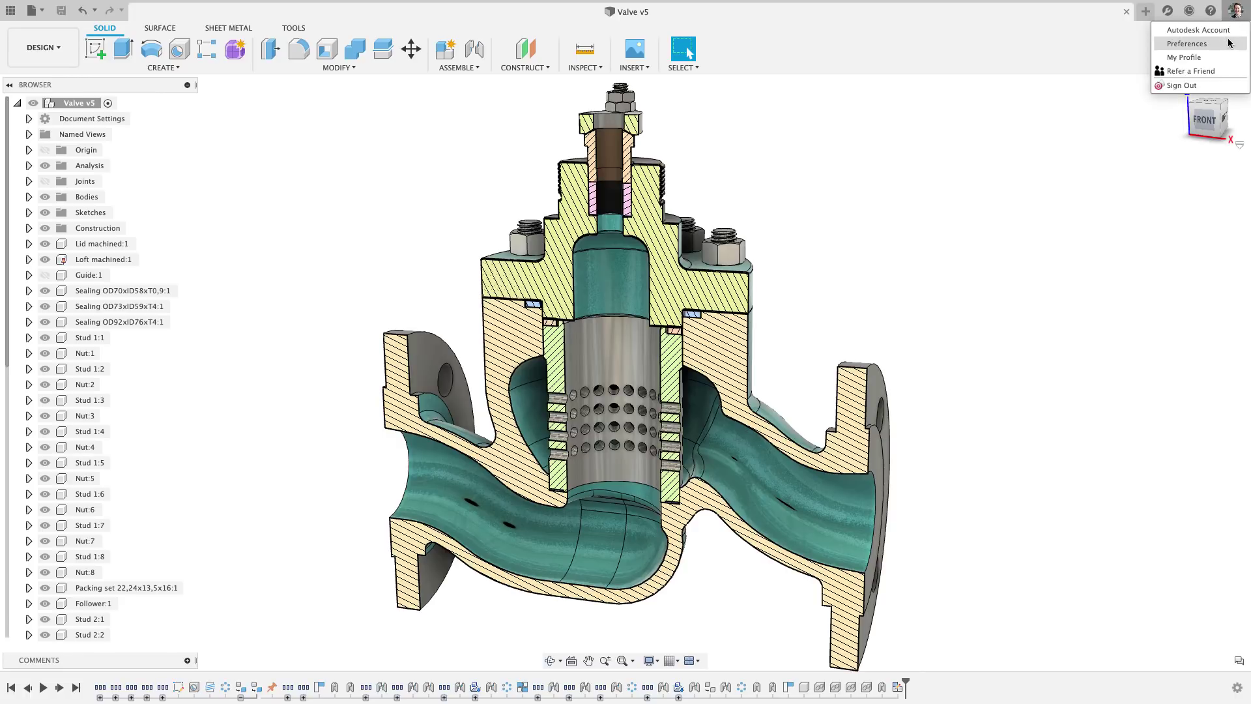
click(1228, 44)
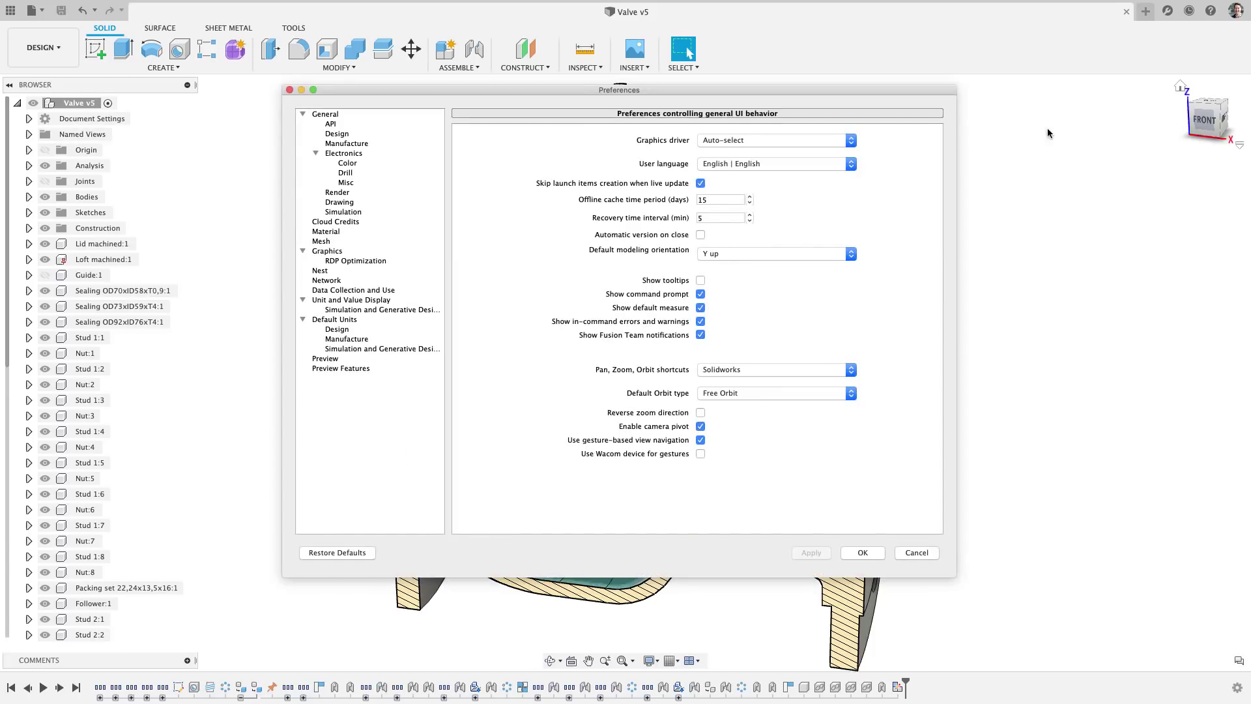
click(849, 164)
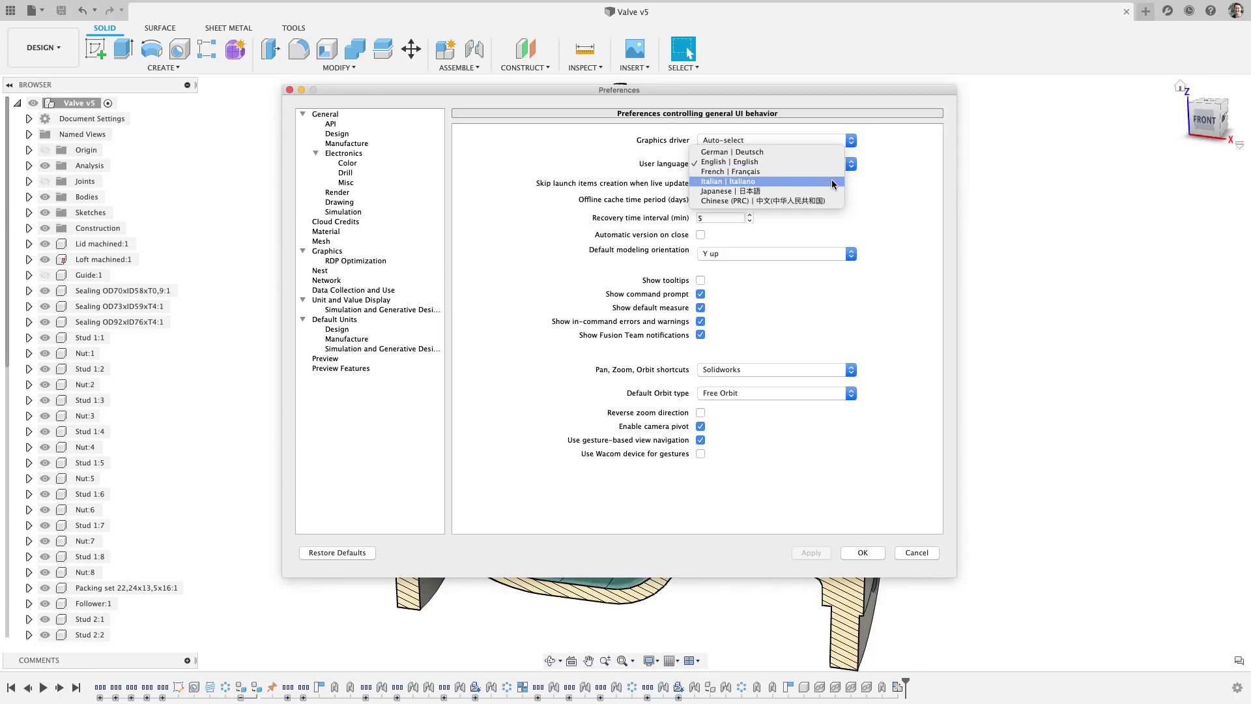
click(833, 182)
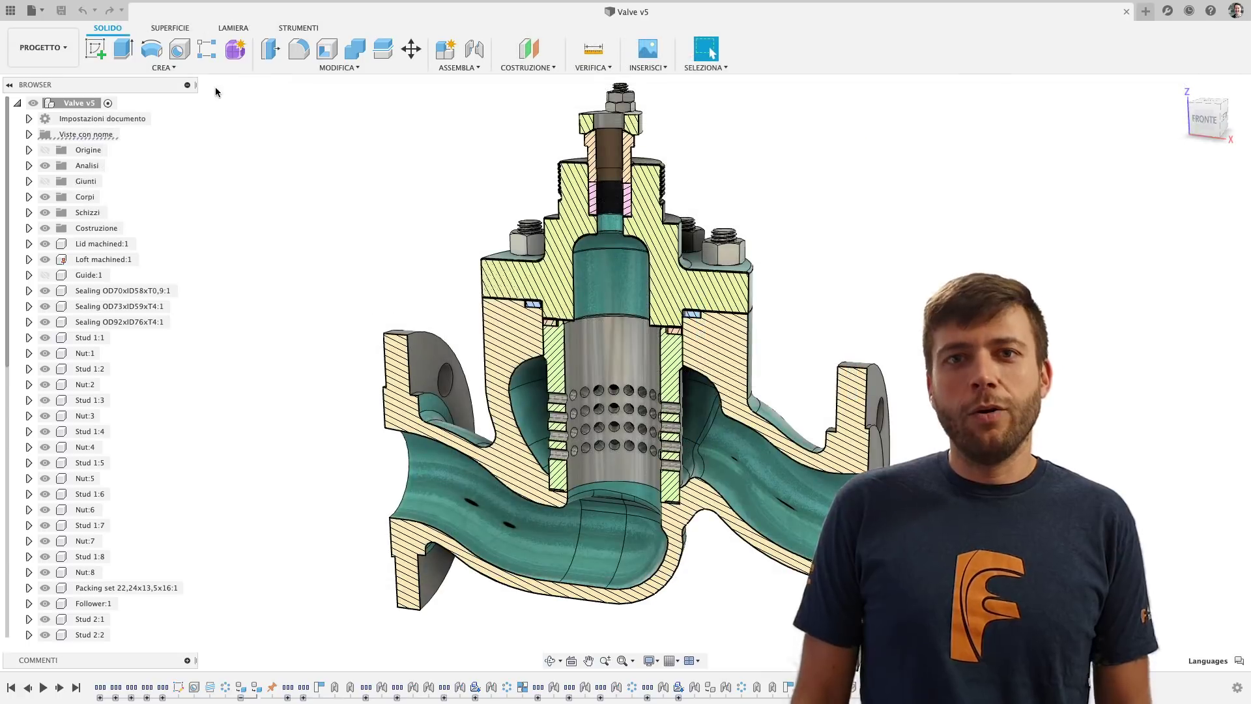
Step: Display the Italian CREA menu with its Serie submenu, then the French MODIFIER menu
click(202, 70)
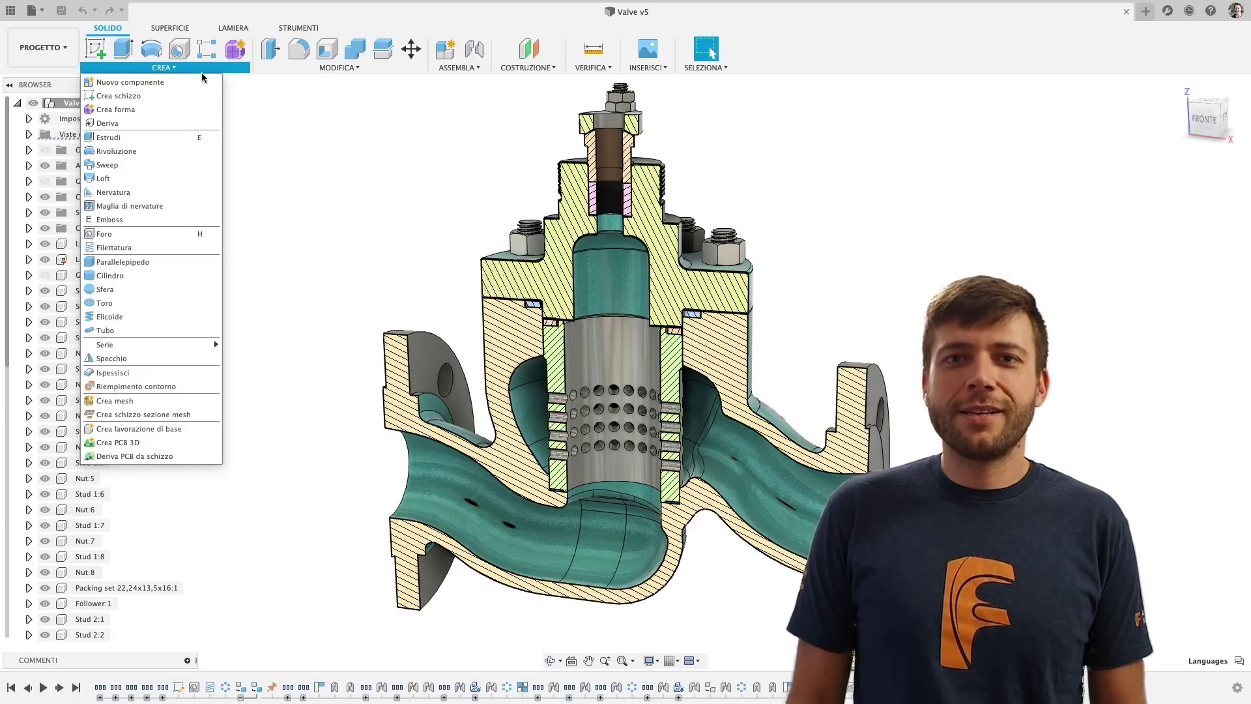
mouse_move(203, 345)
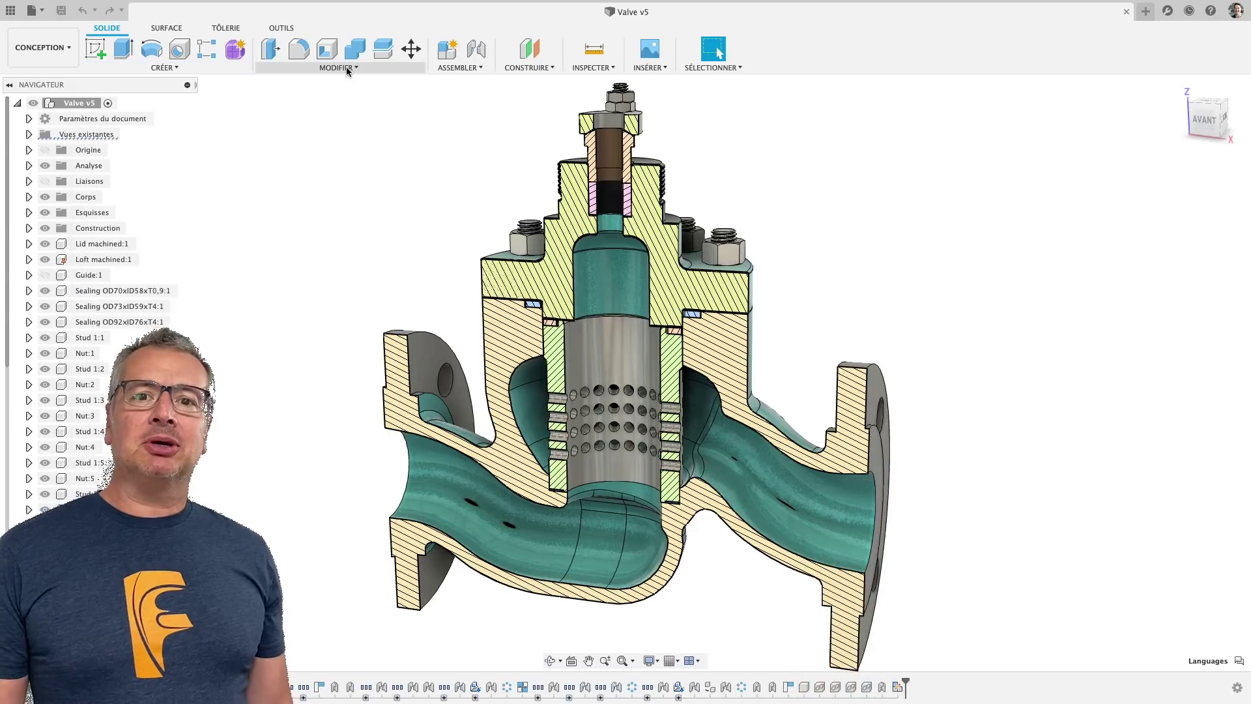
click(348, 69)
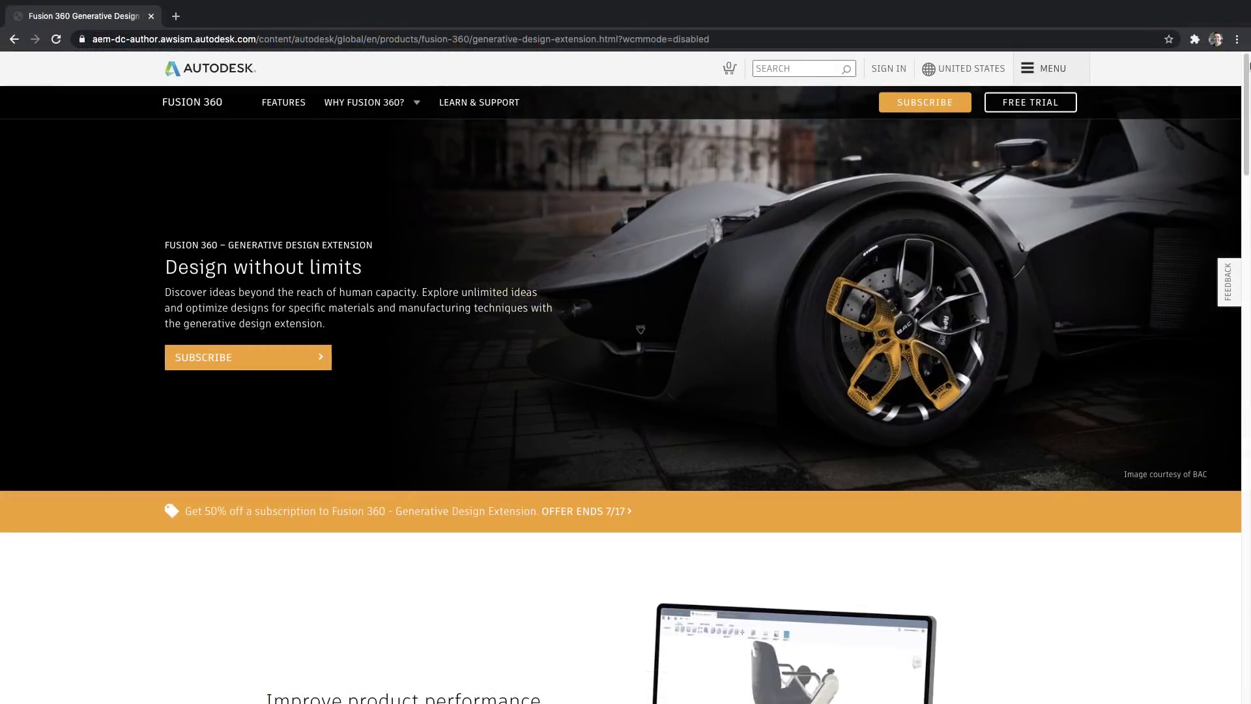
Step: Scroll the Generative Design Extension page down to the Get it now pricing section
drag(1247, 65, 1249, 556)
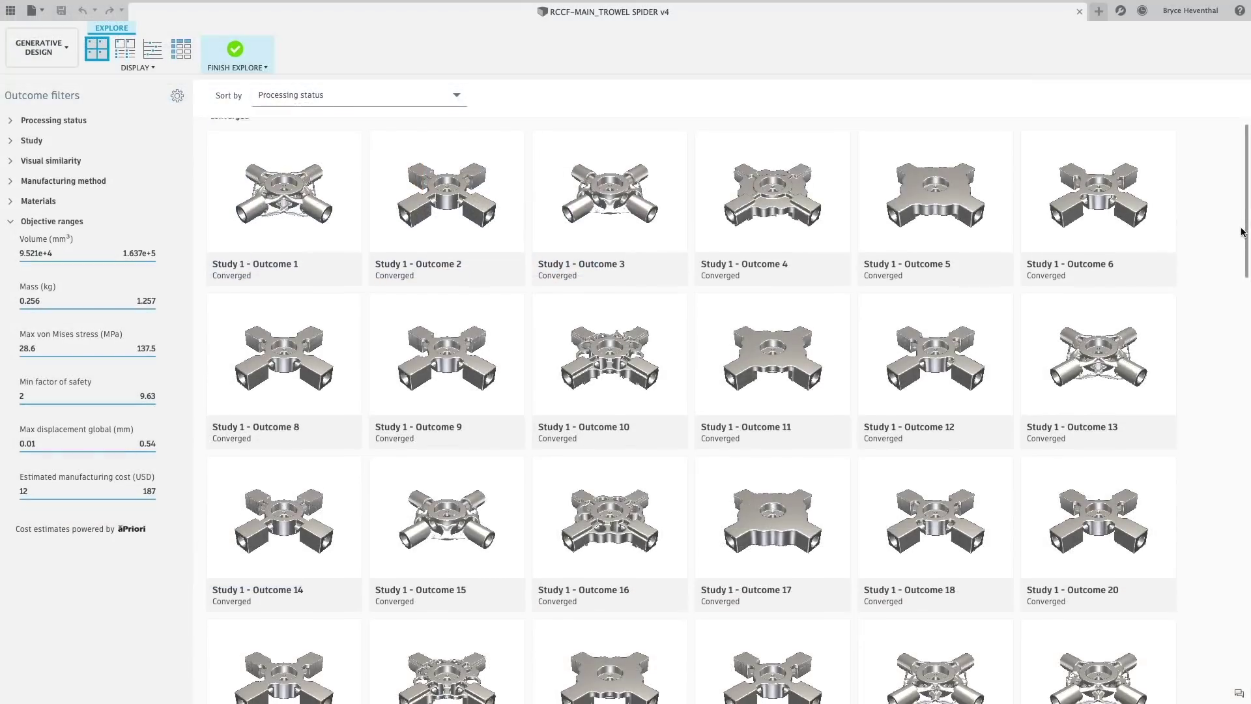
Step: Sort the generative outcomes by Visual similarity
scroll(1241, 277, down, 3)
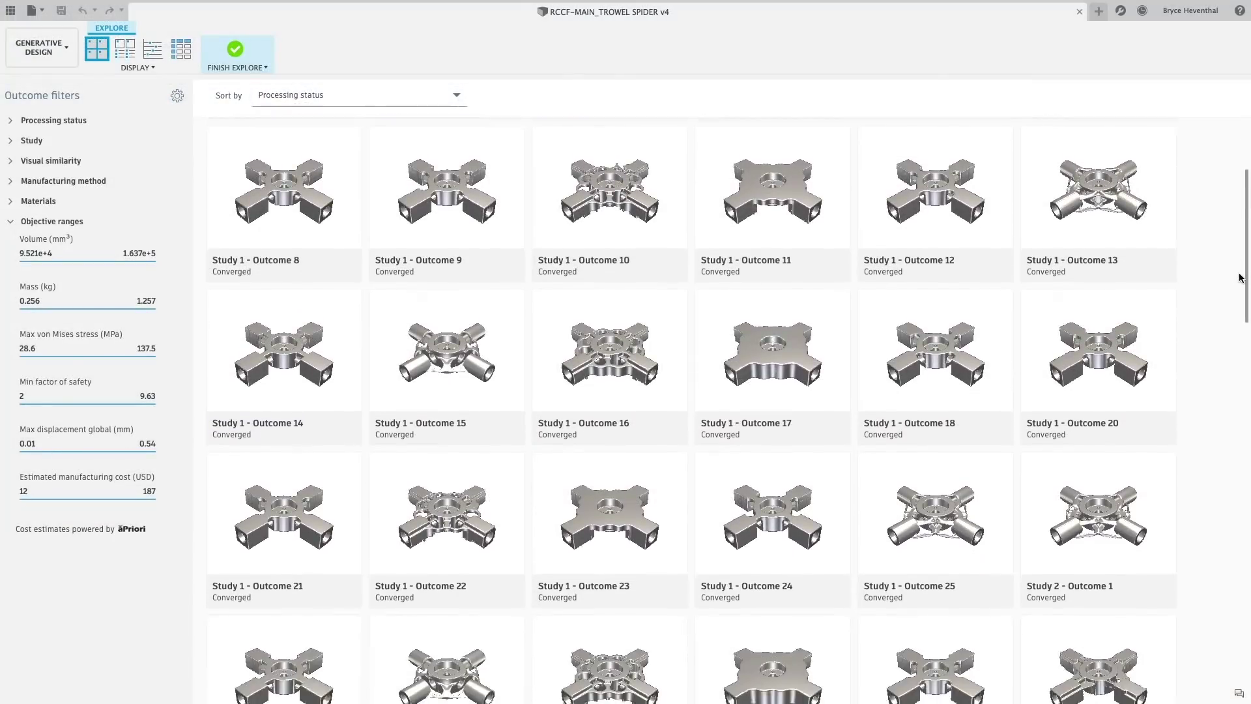
drag(1241, 277, 1241, 478)
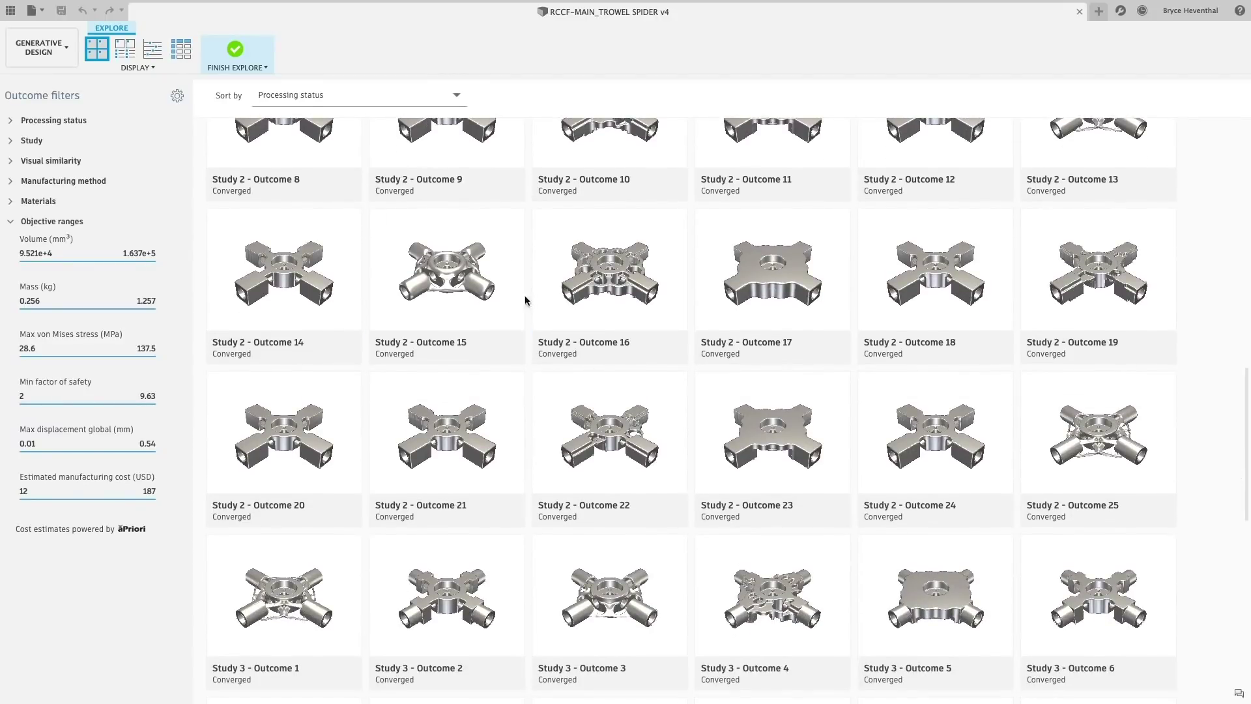
click(365, 95)
click(367, 135)
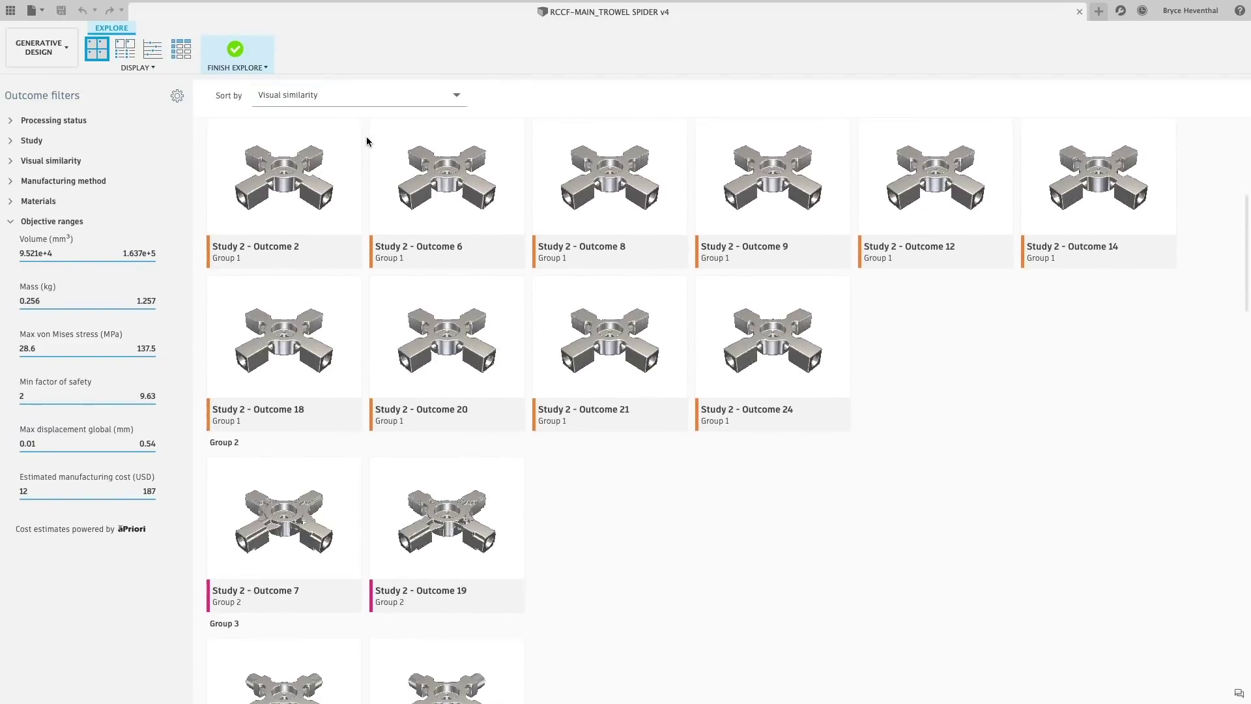
Step: Compare Study 3 Outcomes 19 and 24 among four outcomes, viewed top-down
scroll(377, 386, down, 1)
click(377, 386)
scroll(377, 386, down, 8)
click(707, 372)
scroll(709, 372, down, 1)
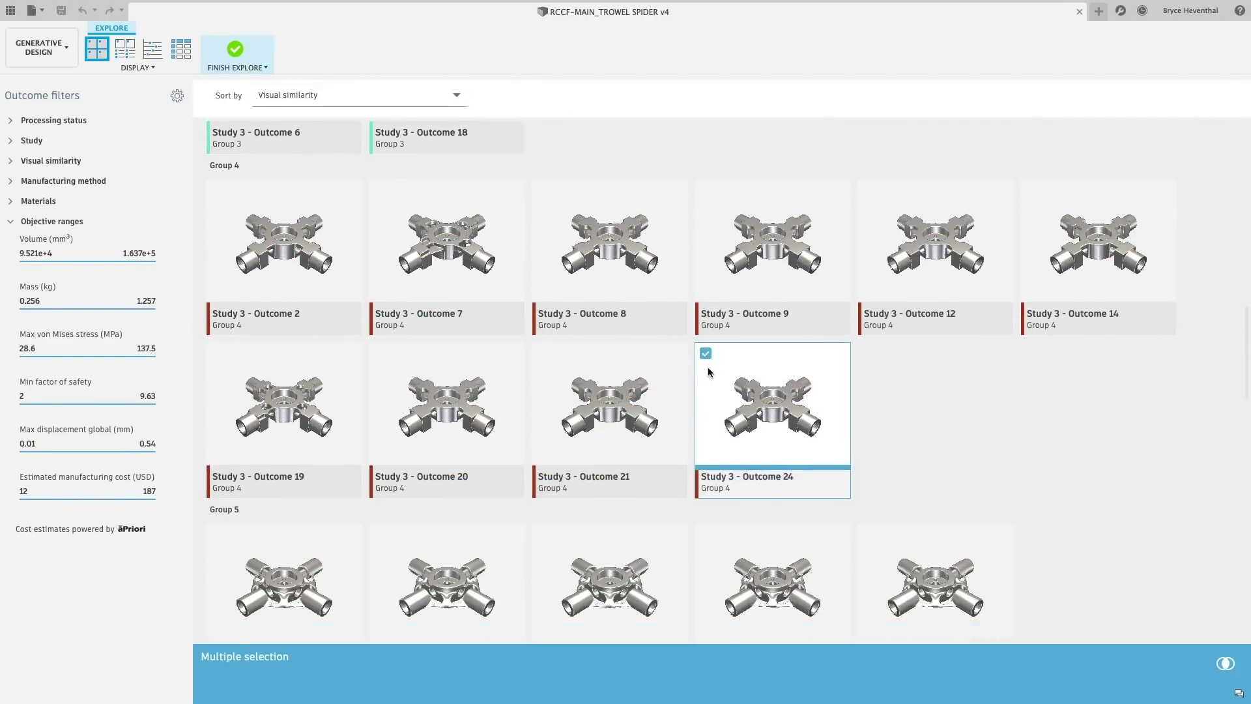
scroll(380, 447, down, 10)
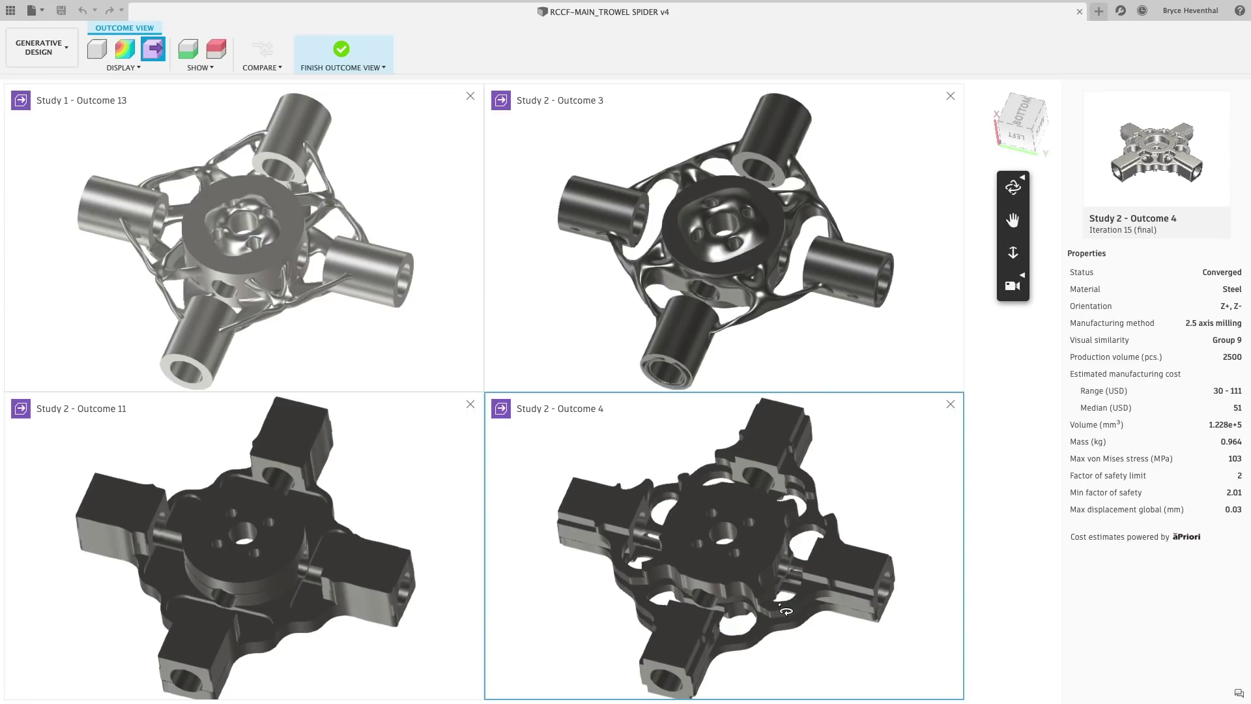
drag(786, 611, 906, 611)
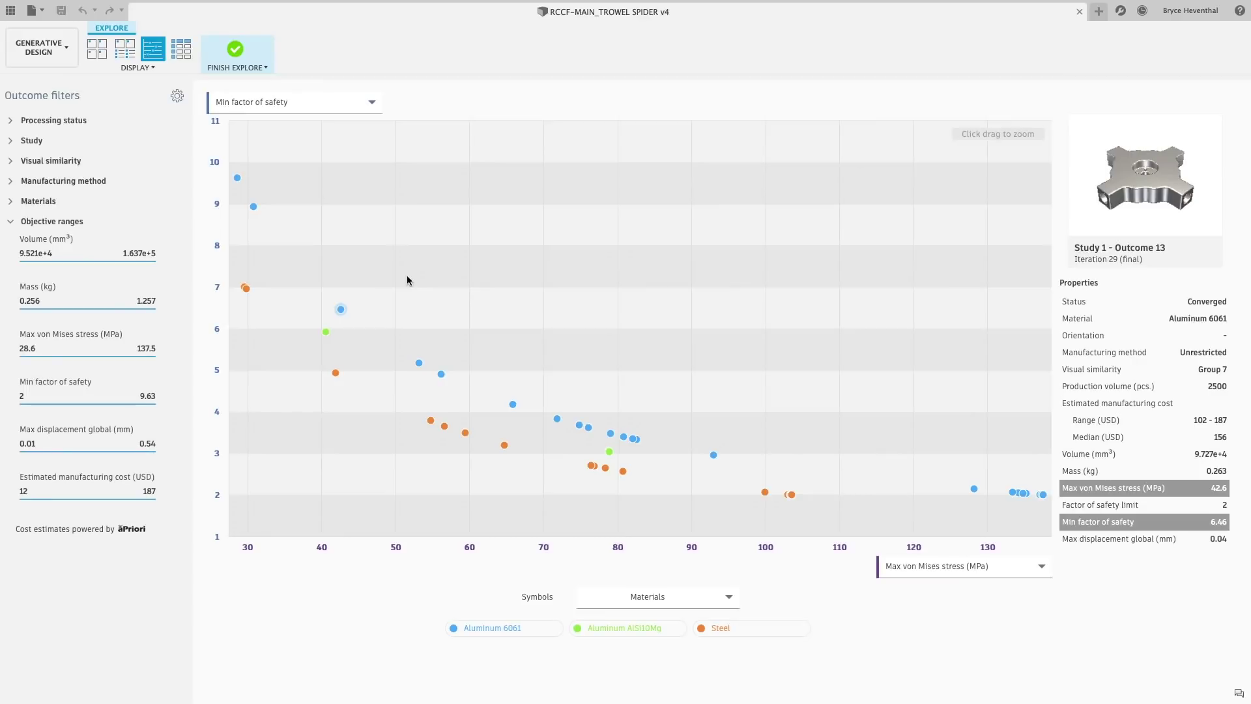
Step: Plot Estimated manufacturing cost on the x-axis, zoom to low-cost outcomes, and preview Study 1 - Outcome 22
click(958, 566)
click(946, 549)
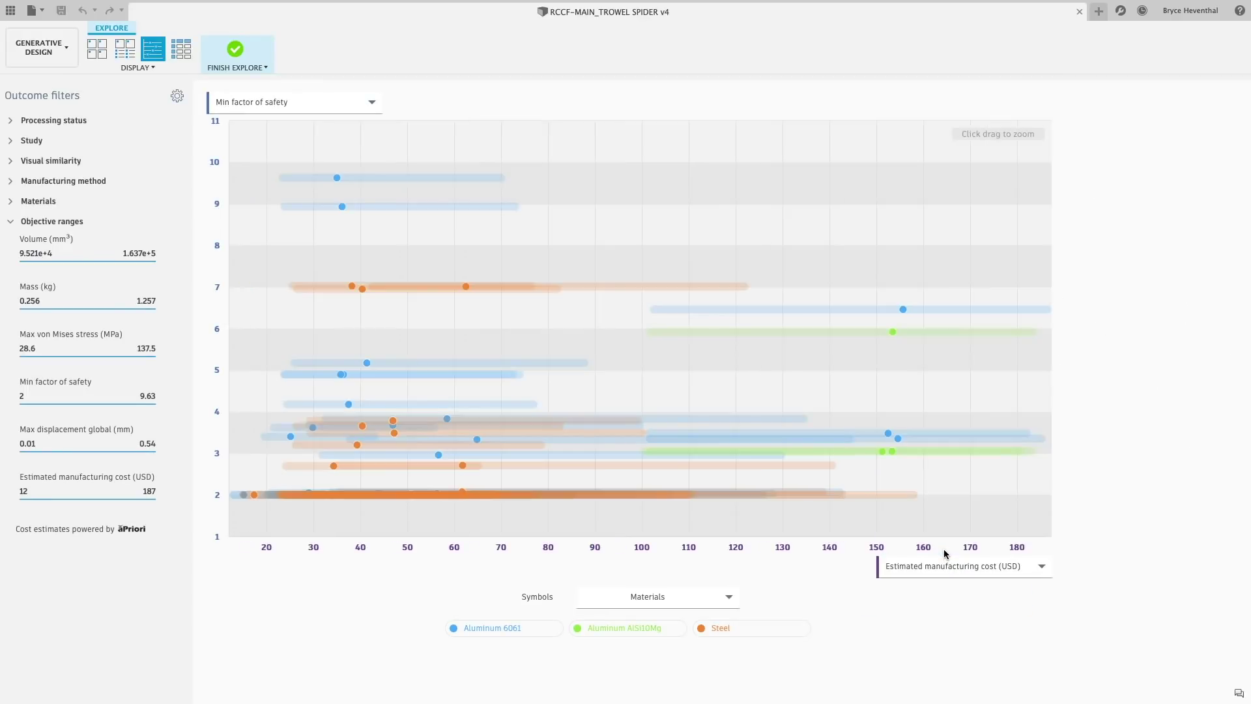
drag(603, 246, 326, 489)
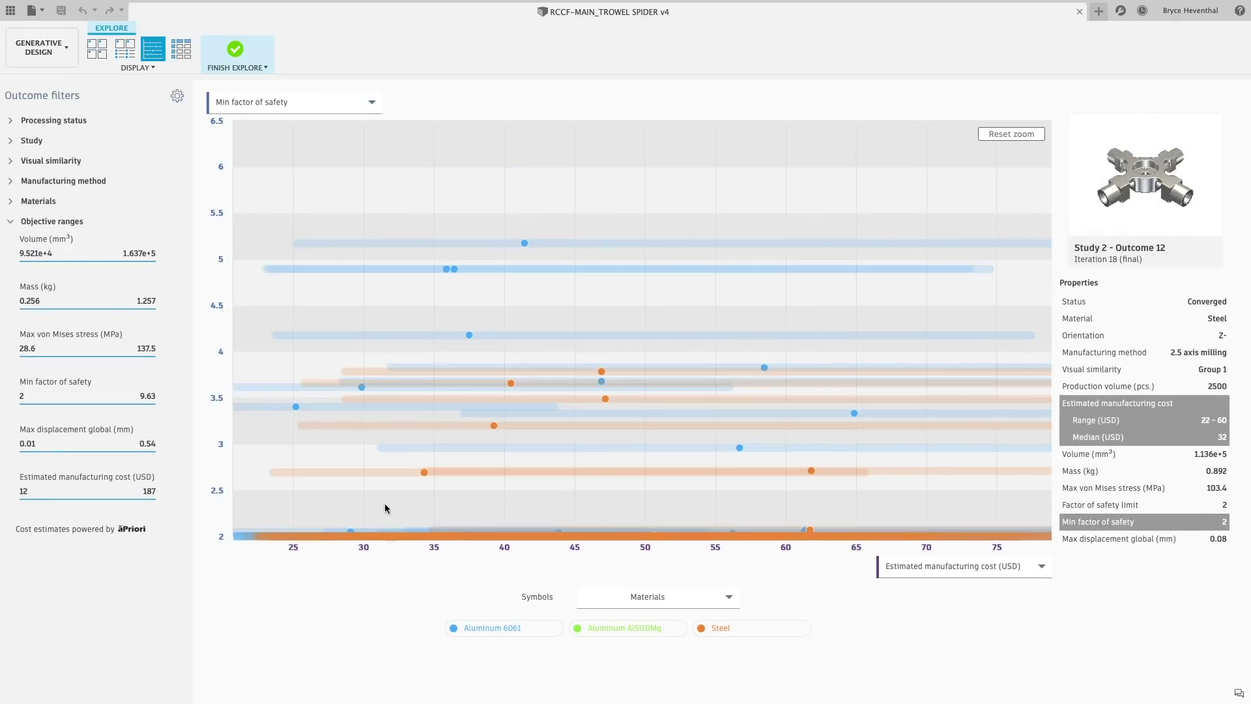
double_click(739, 448)
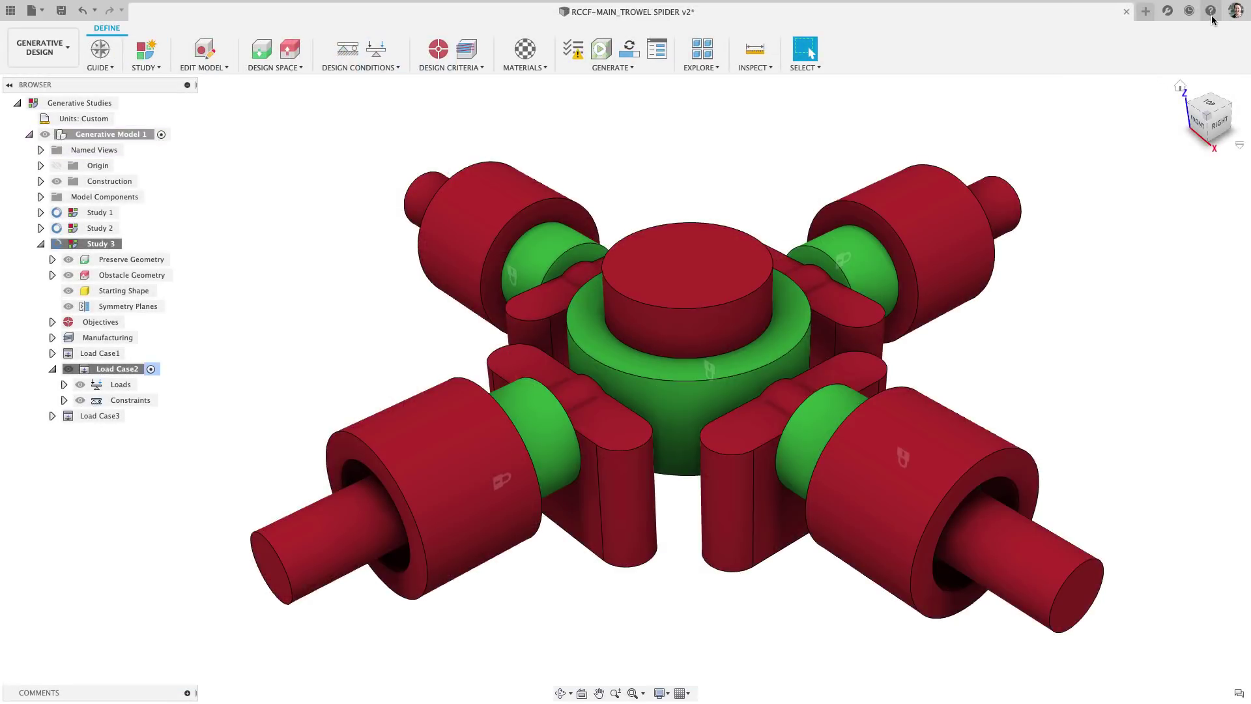
Step: Open Self-Paced Learning from Help and page through the Generative design courses
click(1211, 13)
mouse_move(1206, 64)
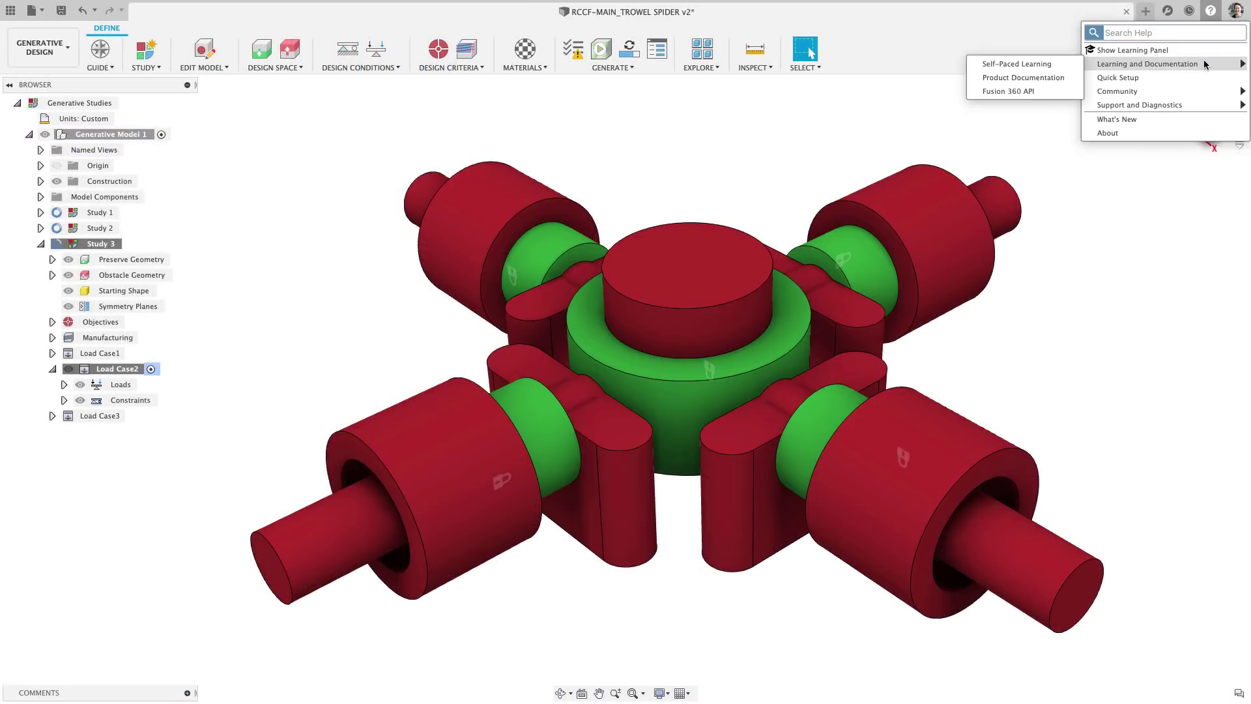
click(1017, 64)
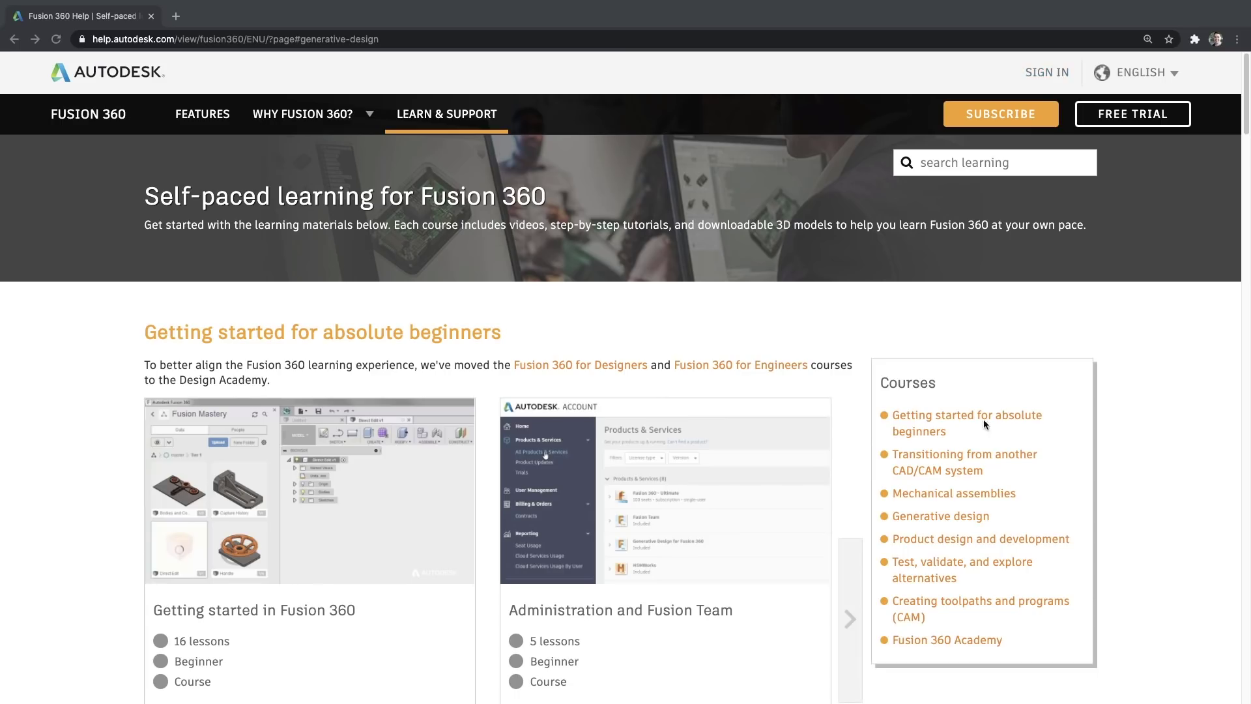
click(976, 515)
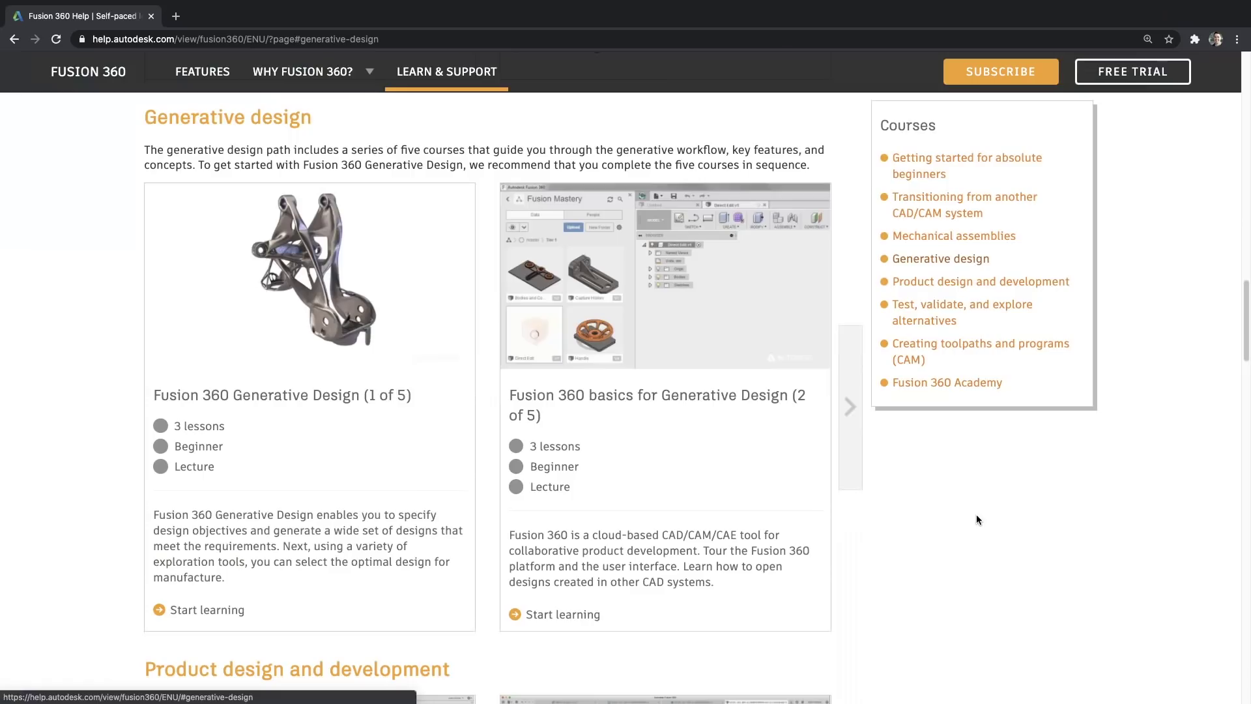
click(857, 462)
click(857, 463)
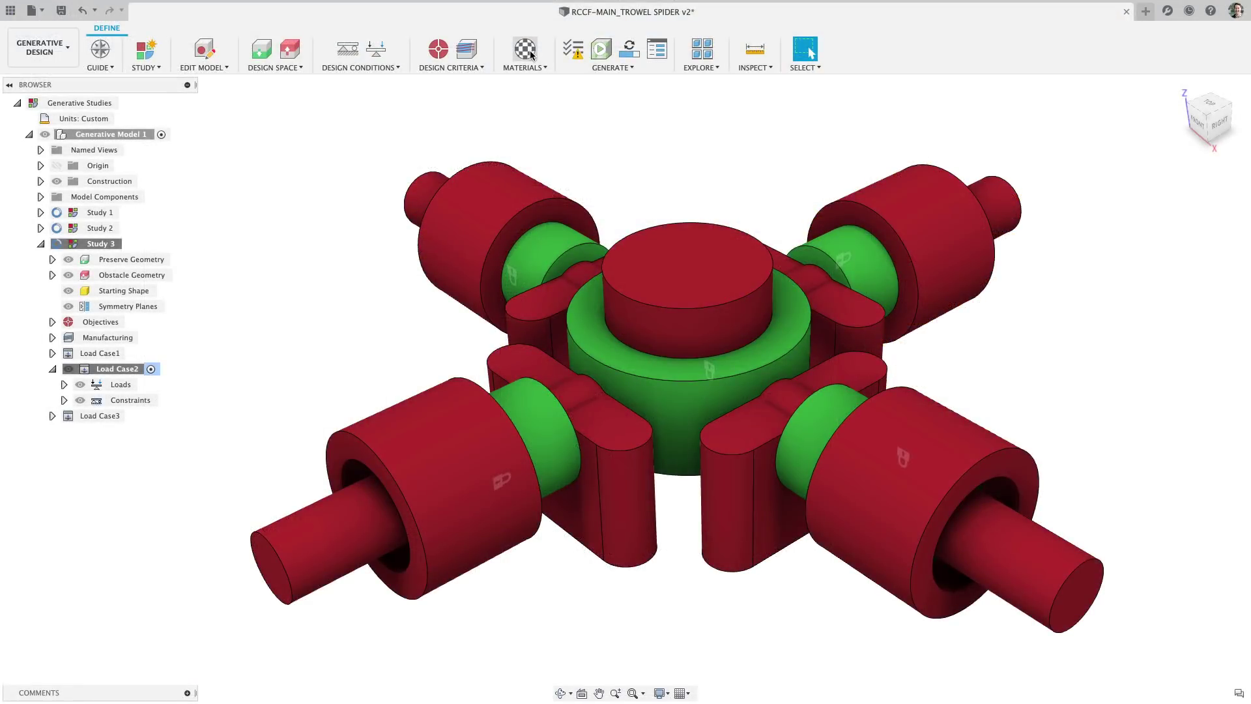
Step: Filter the study materials by the Milling manufacturing method
click(525, 51)
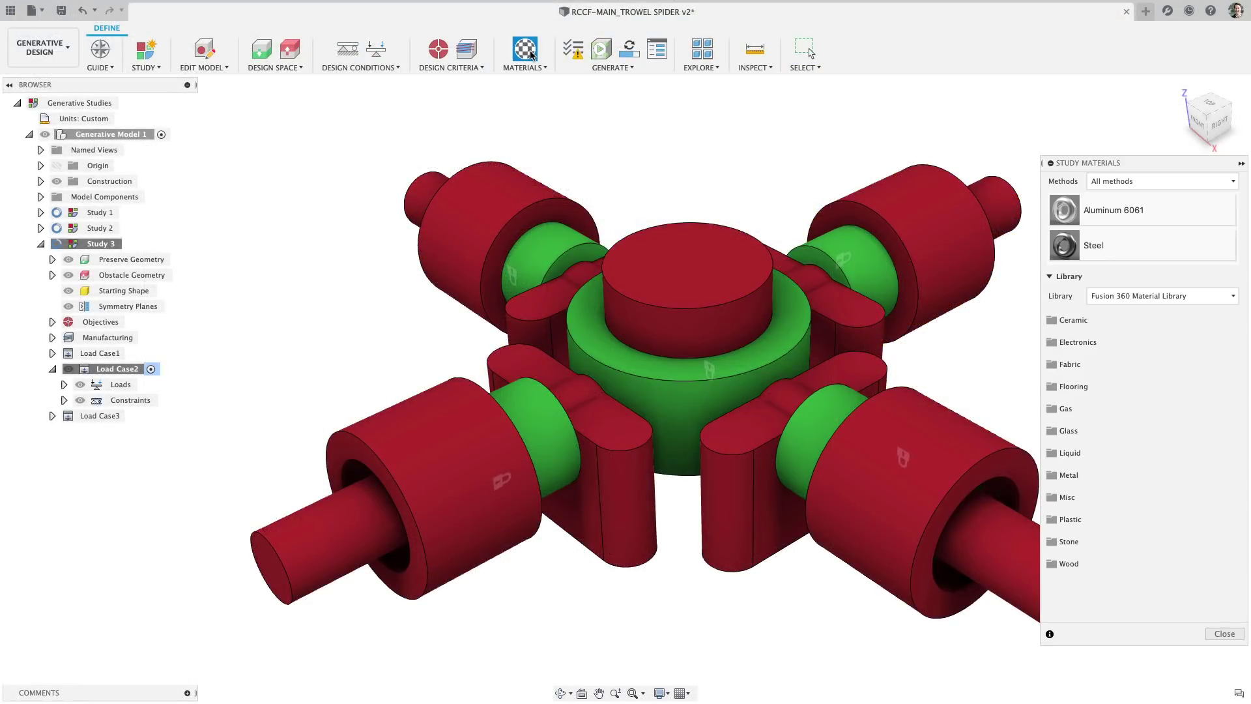
click(1142, 181)
click(1151, 226)
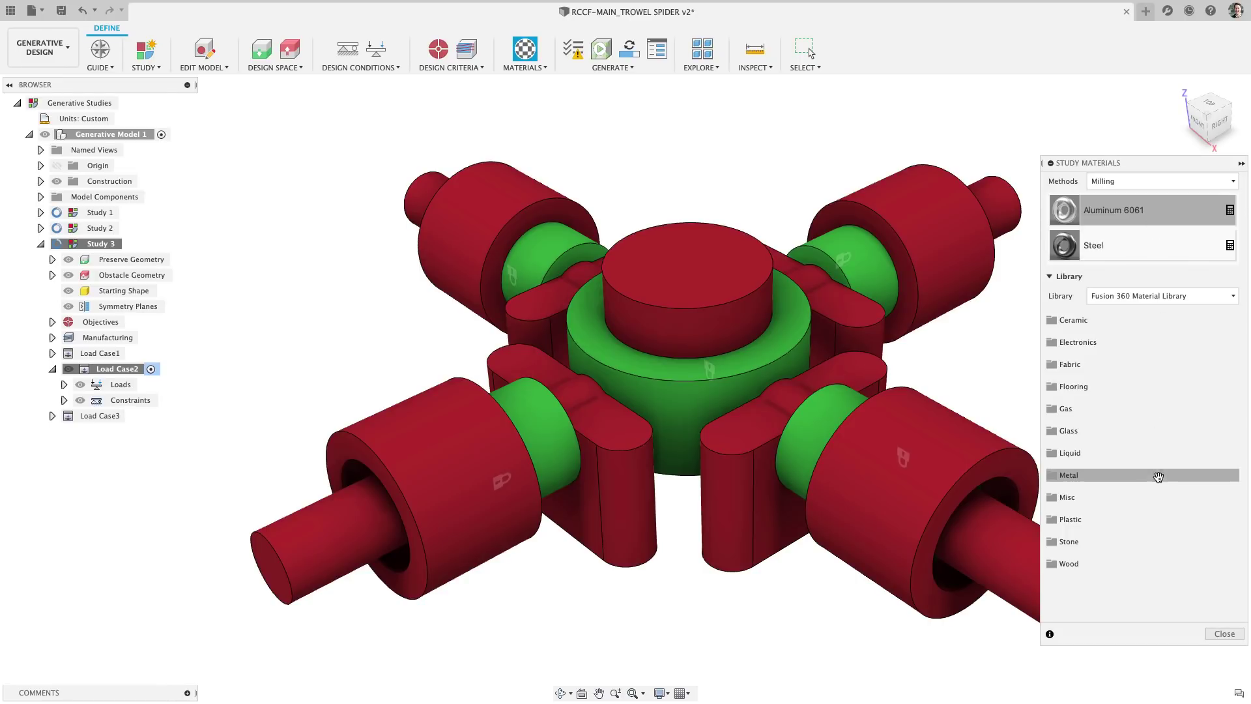
Step: Expand the library's Metal folder and drag an aluminium alloy into the study
click(1157, 476)
scroll(1159, 481, down, 5)
scroll(1159, 481, down, 6)
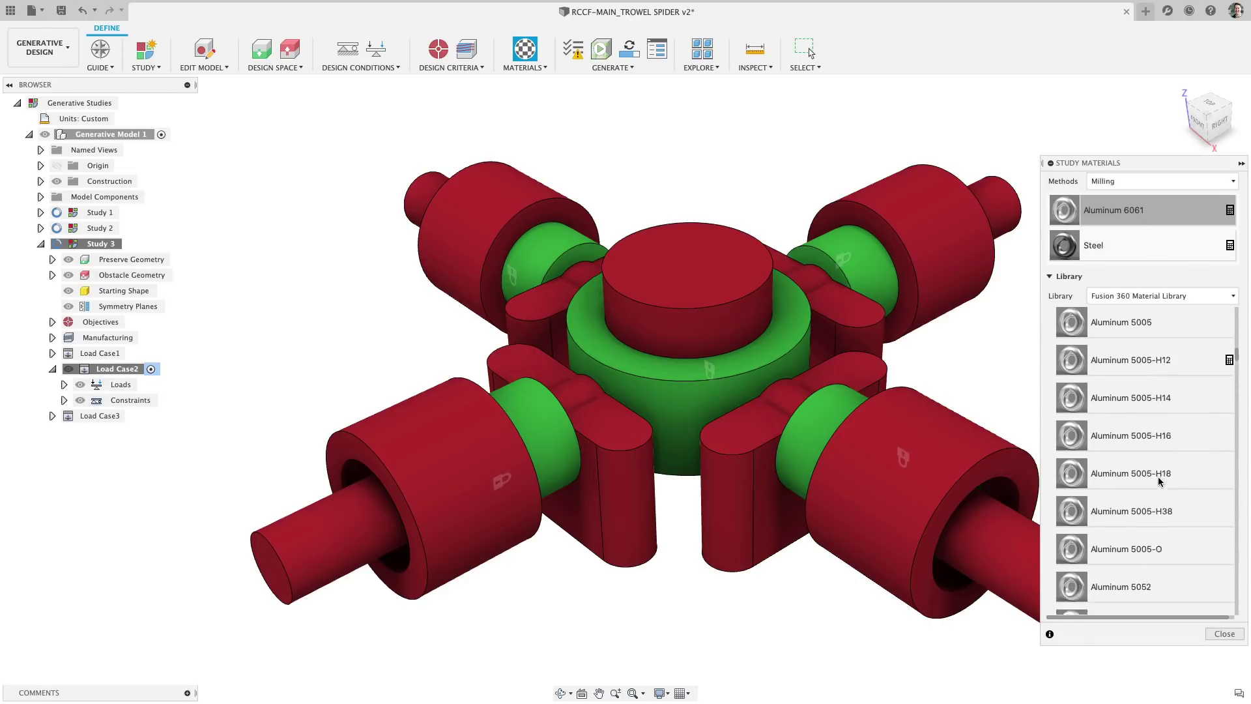
scroll(1159, 481, down, 2)
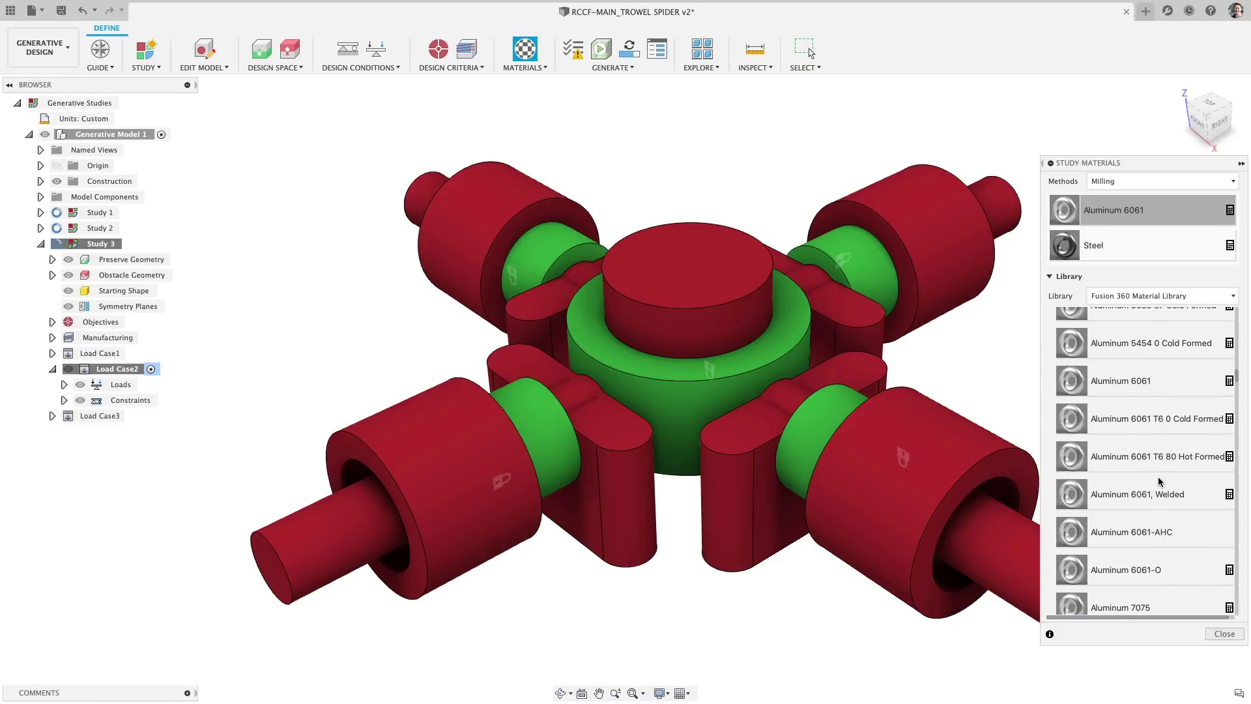
drag(1207, 598, 1198, 566)
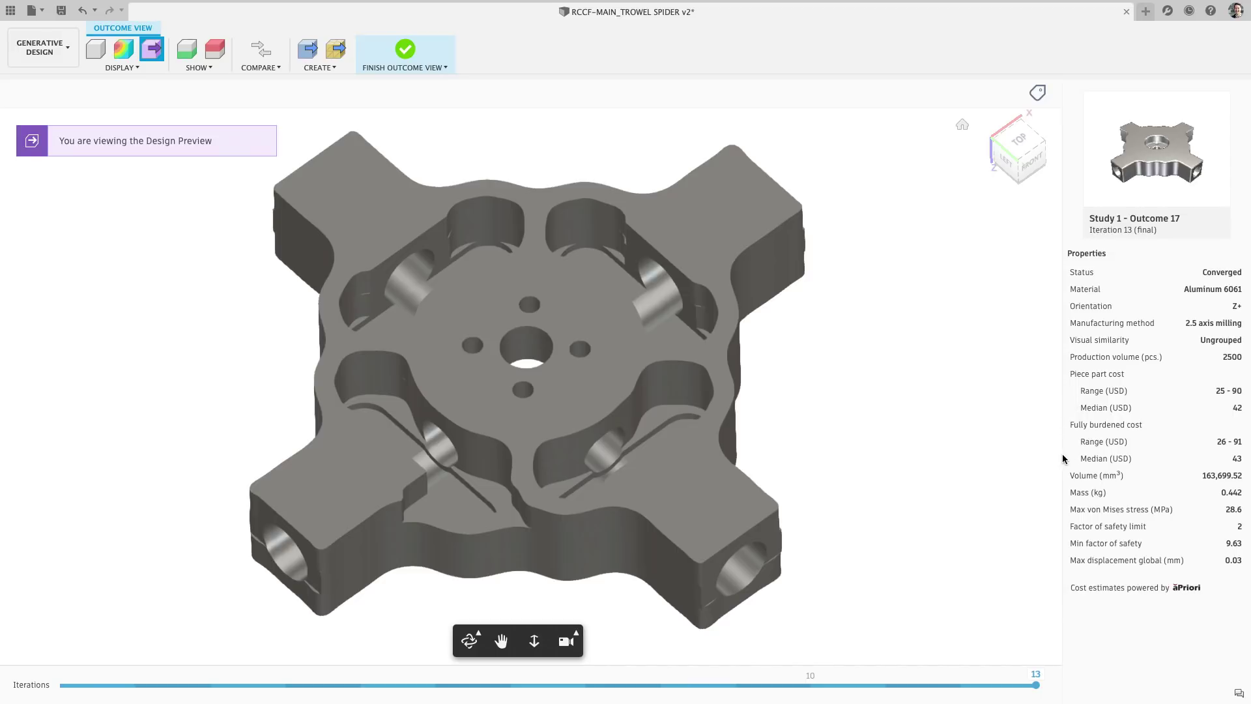
mouse_move(1234, 461)
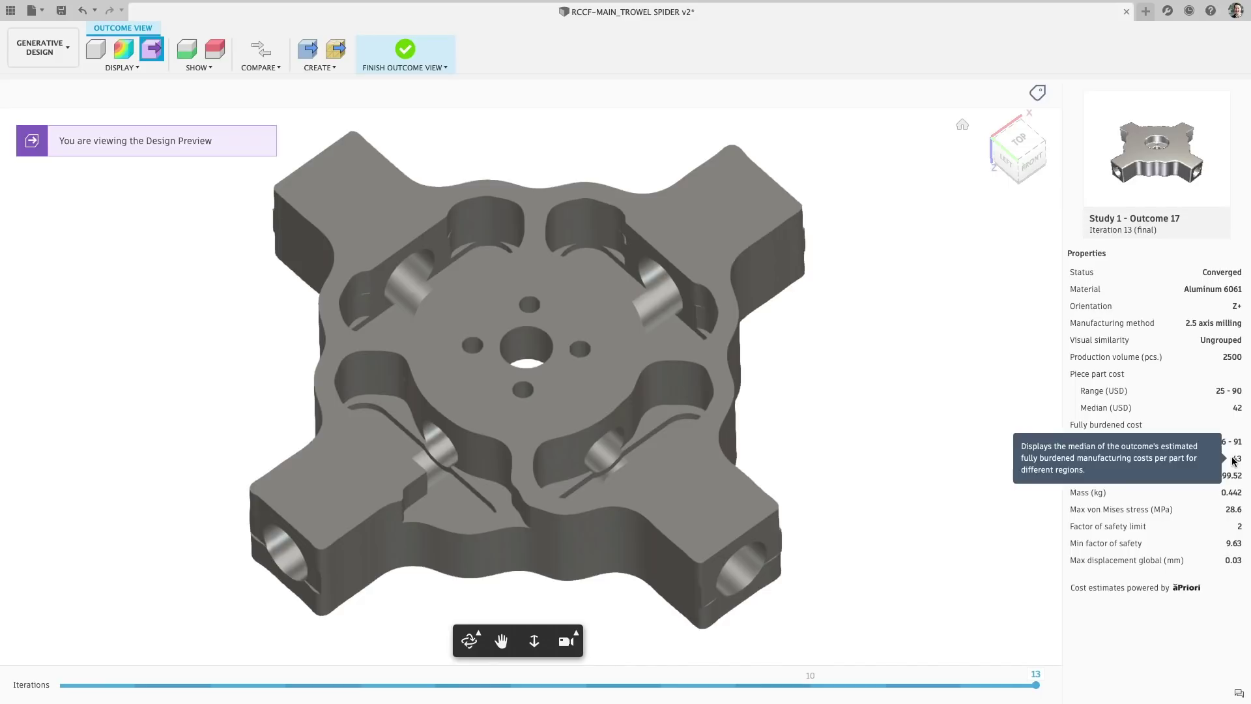